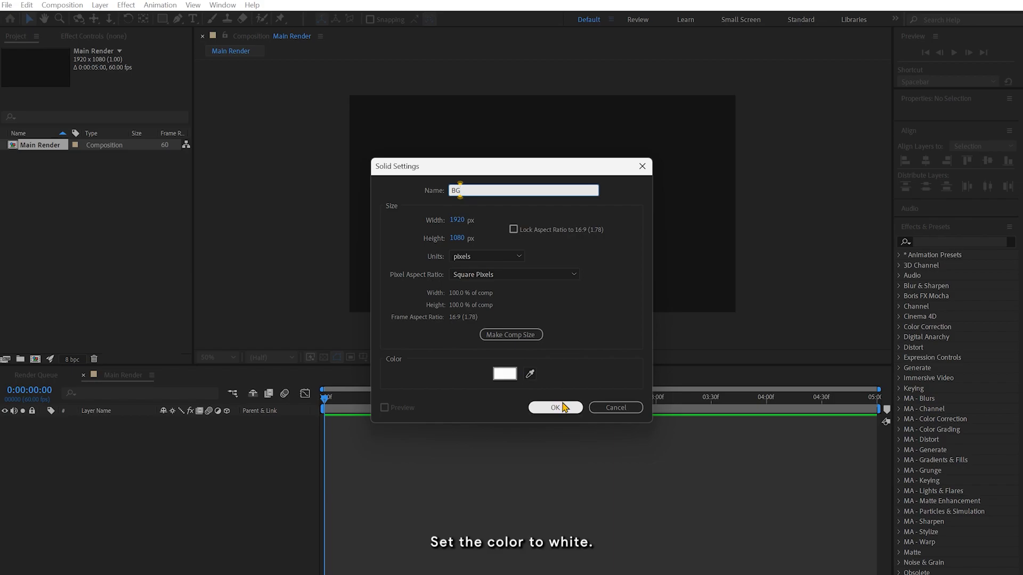
# Create the white 1920 × 1080 px solid named BG and lock its layer.
pyautogui.click(555, 407)
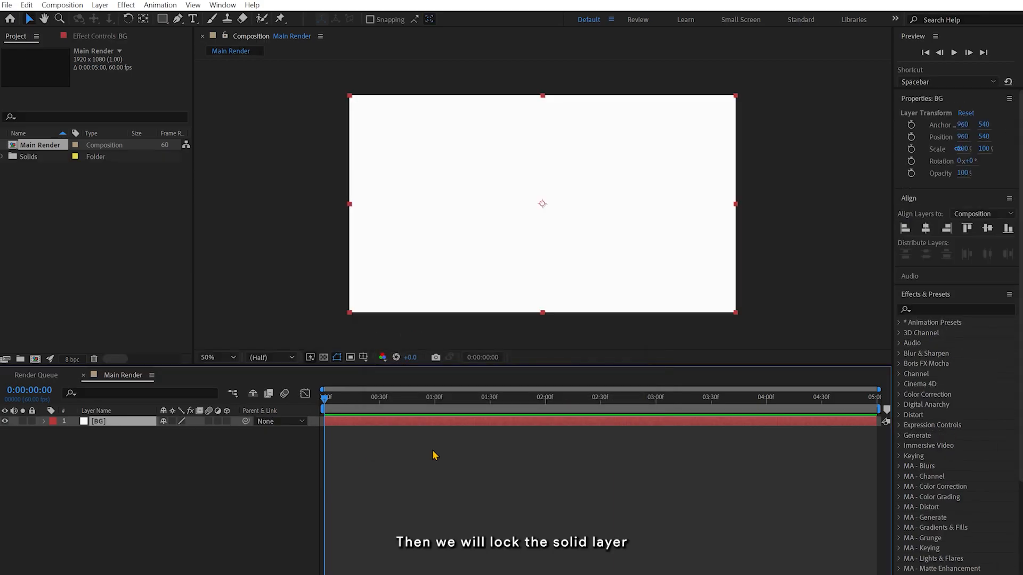
pyautogui.click(31, 422)
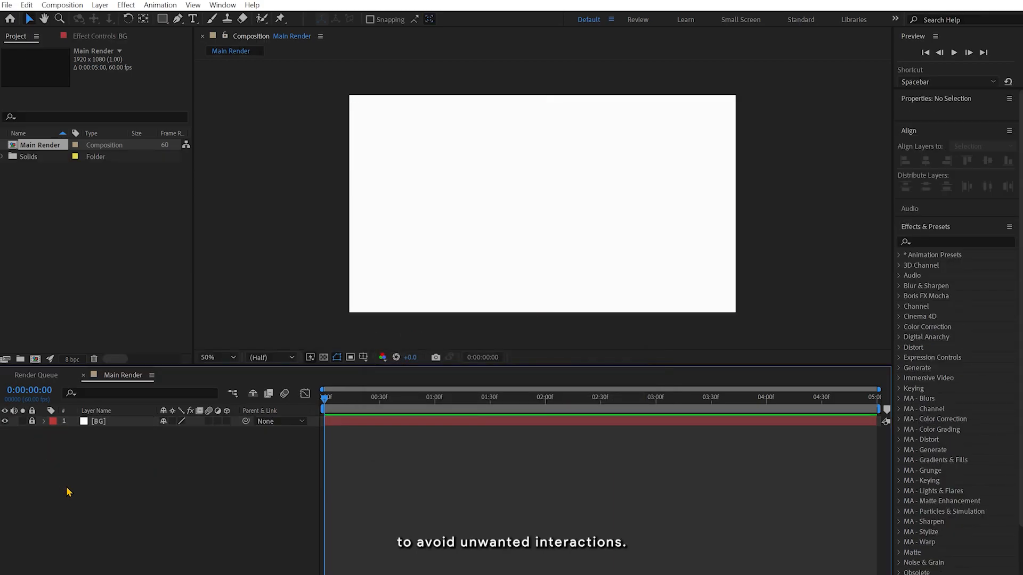
# Draw a rectangle about 640 × 150 px near the composition's centre and sample the background white (FBFBFB) as its fill.
pyautogui.click(162, 19)
pyautogui.moveTo(463, 184); pyautogui.dragTo(592, 214)
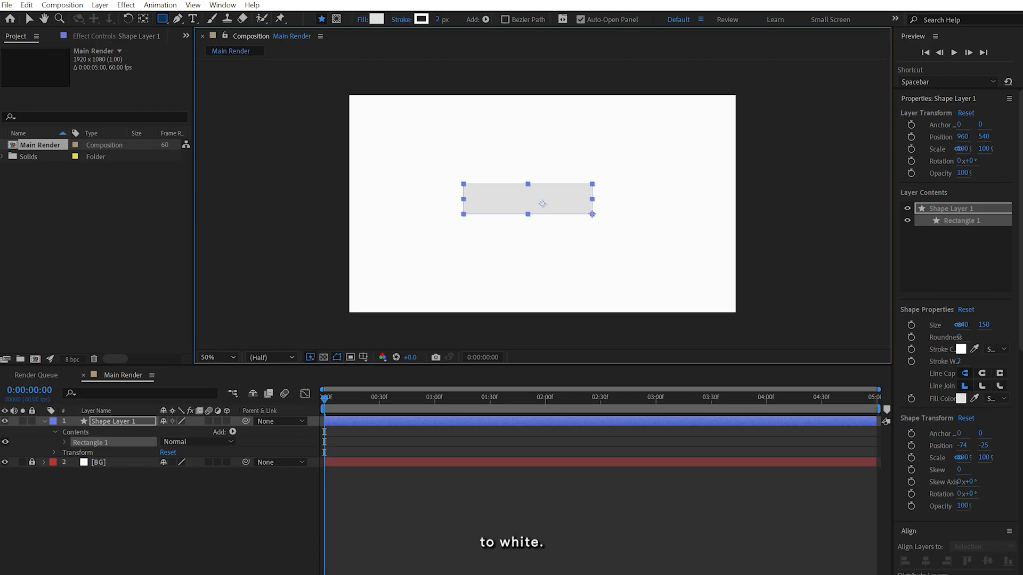
pyautogui.click(376, 19)
pyautogui.click(283, 288)
pyautogui.click(410, 171)
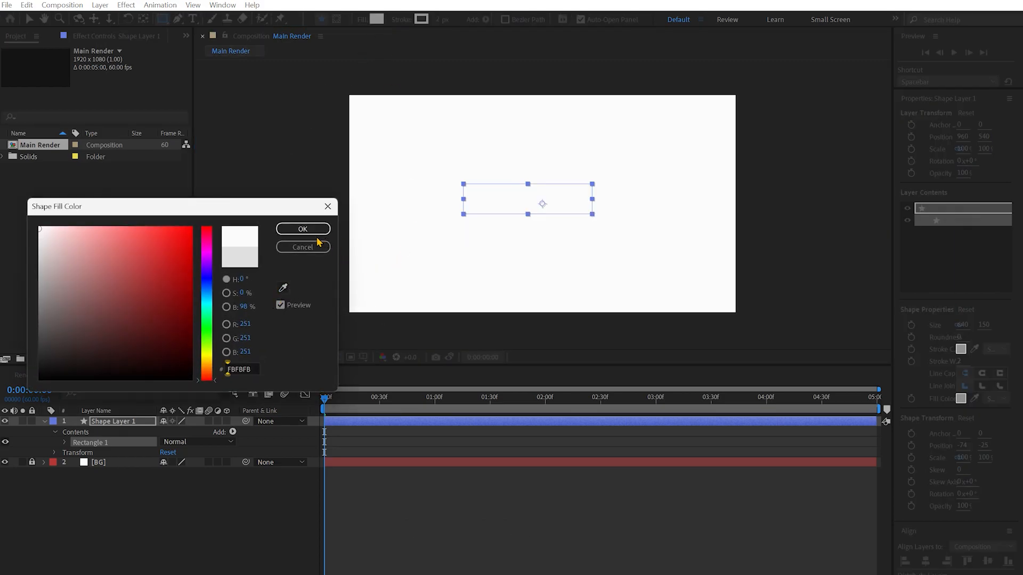
pyautogui.click(303, 229)
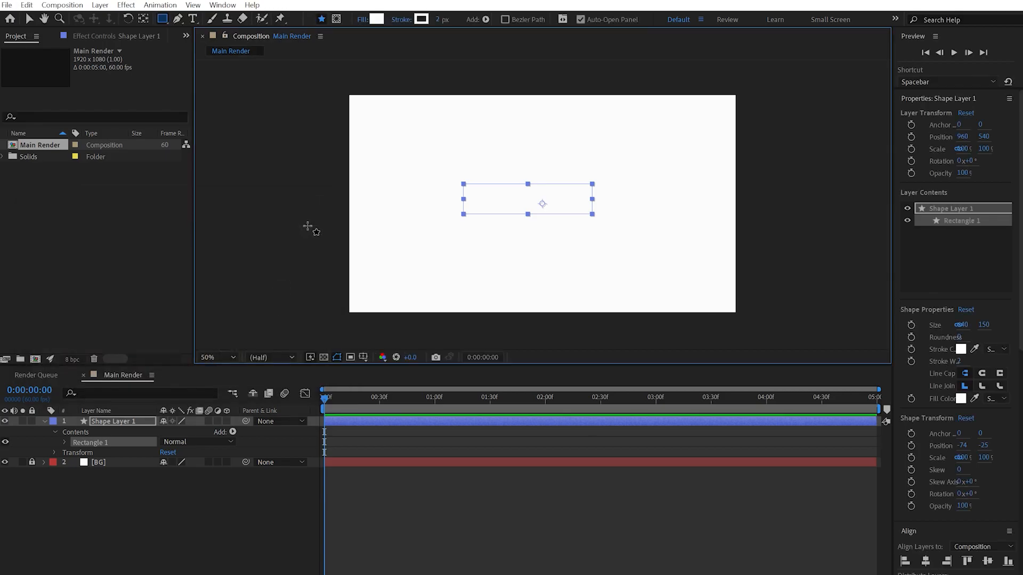
# Centre the rectangle's anchor point on the shape and align the layer horizontally and vertically to the composition's centre.
pyautogui.click(29, 23)
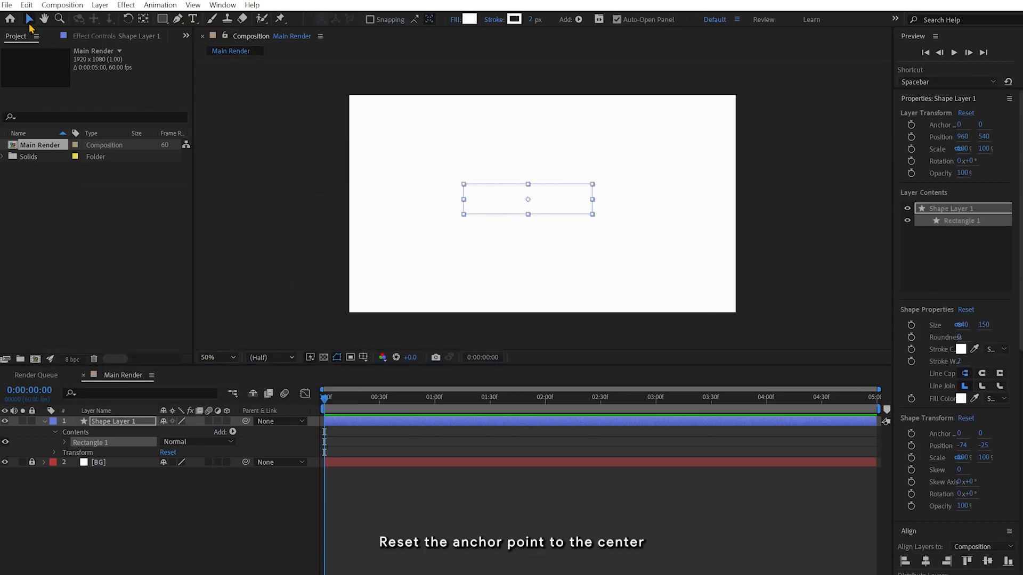
pyautogui.click(145, 19)
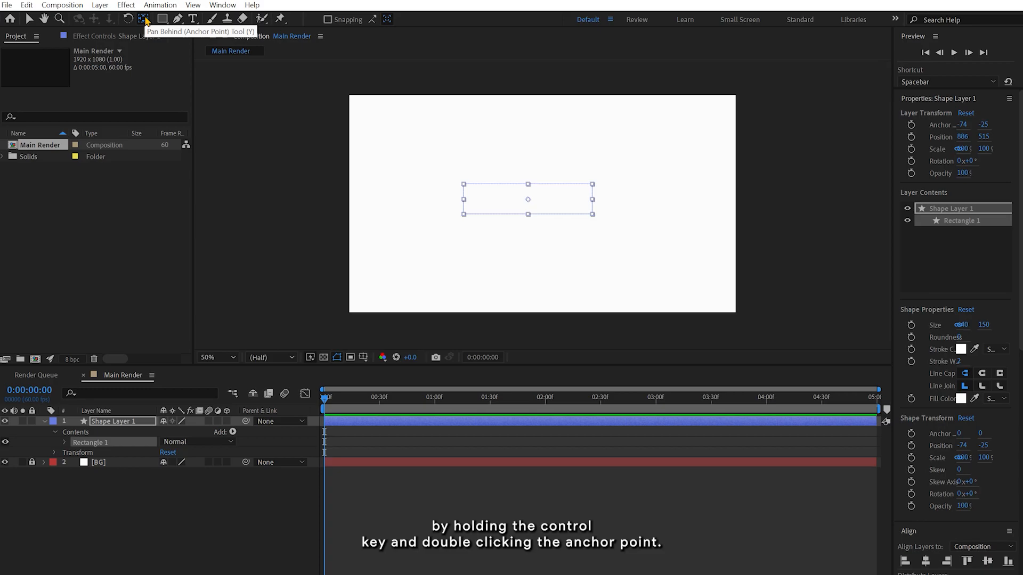
pyautogui.click(30, 19)
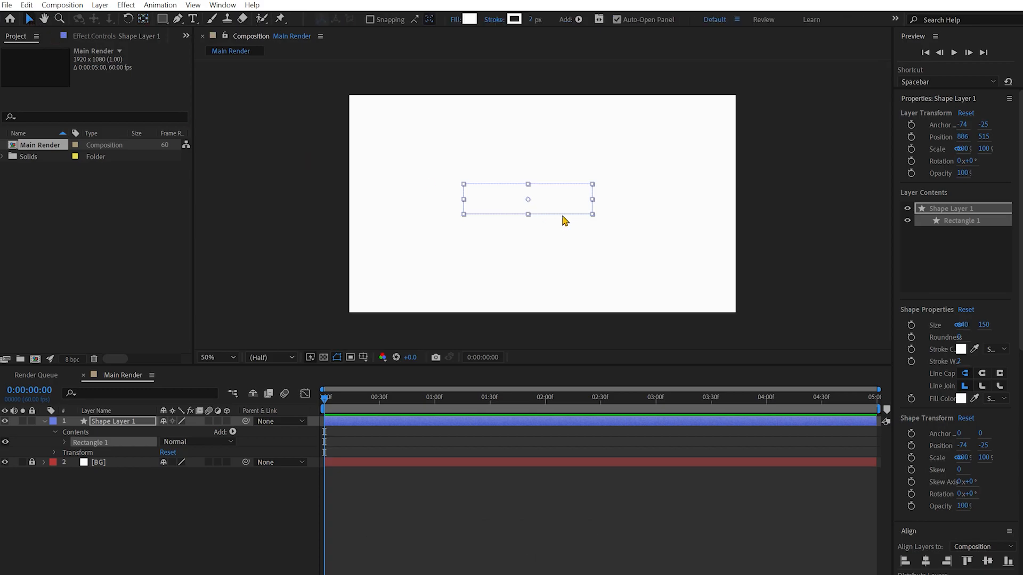
pyautogui.click(926, 560)
pyautogui.click(987, 562)
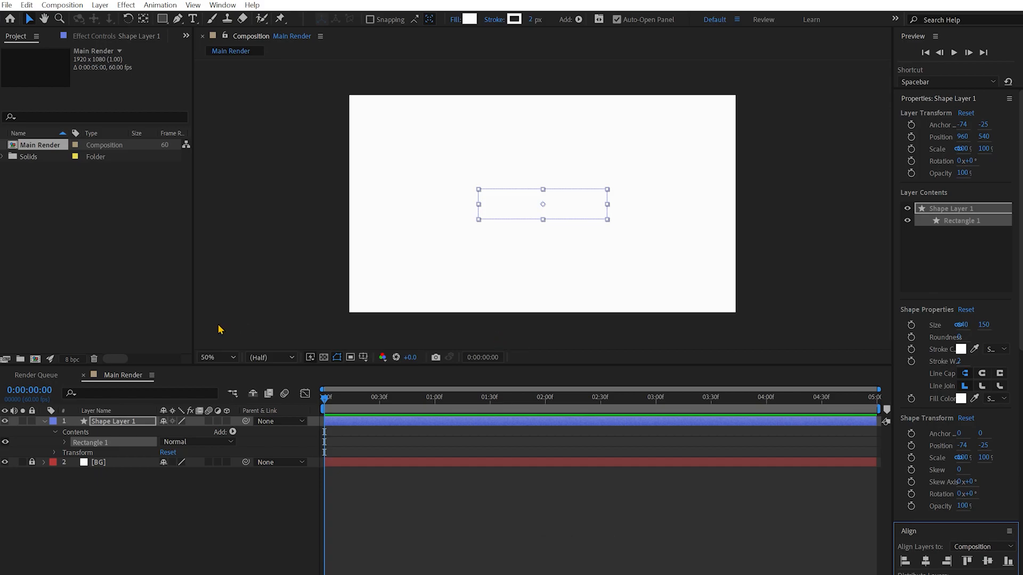
# Search the effects for Drop Shadow and apply it to Shape Layer 1.
pyautogui.click(44, 421)
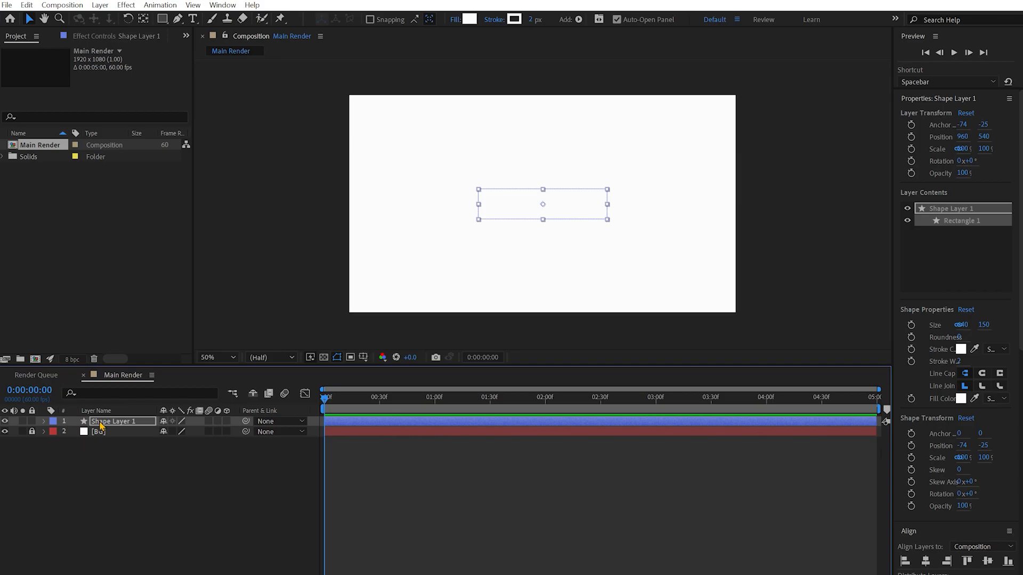
pyautogui.scroll(-5, 949, 506)
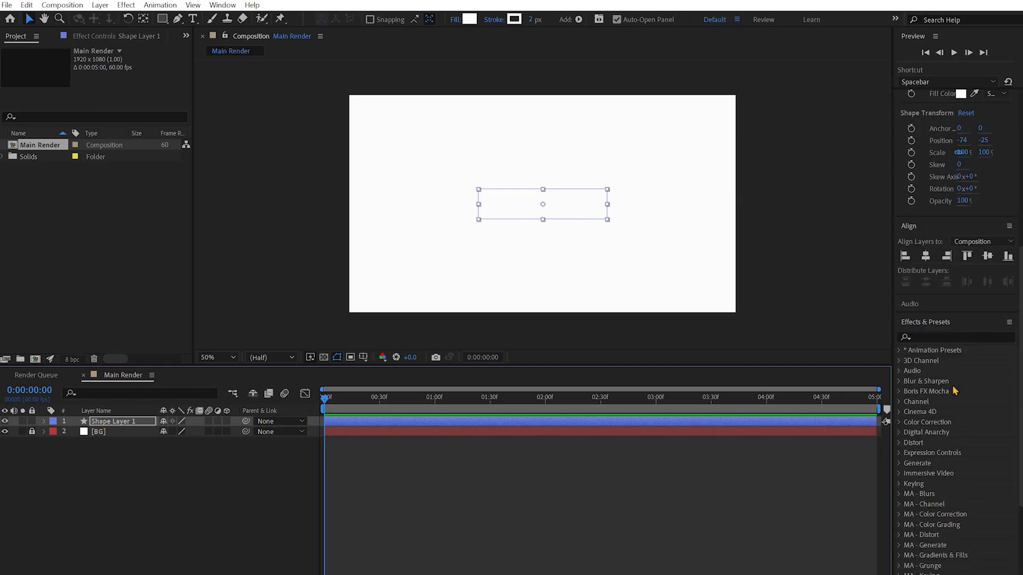
pyautogui.click(932, 338)
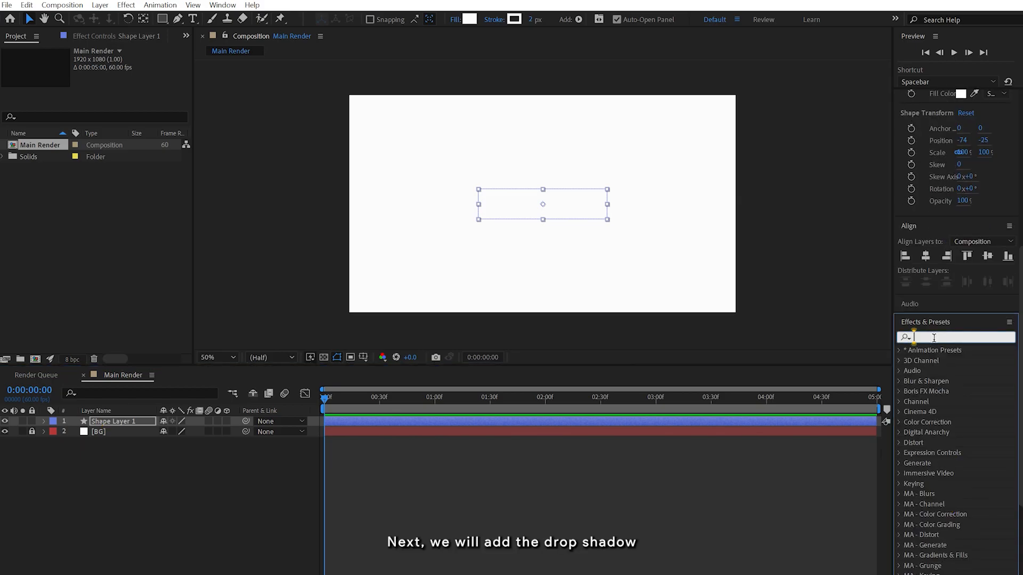
pyautogui.write('drop')
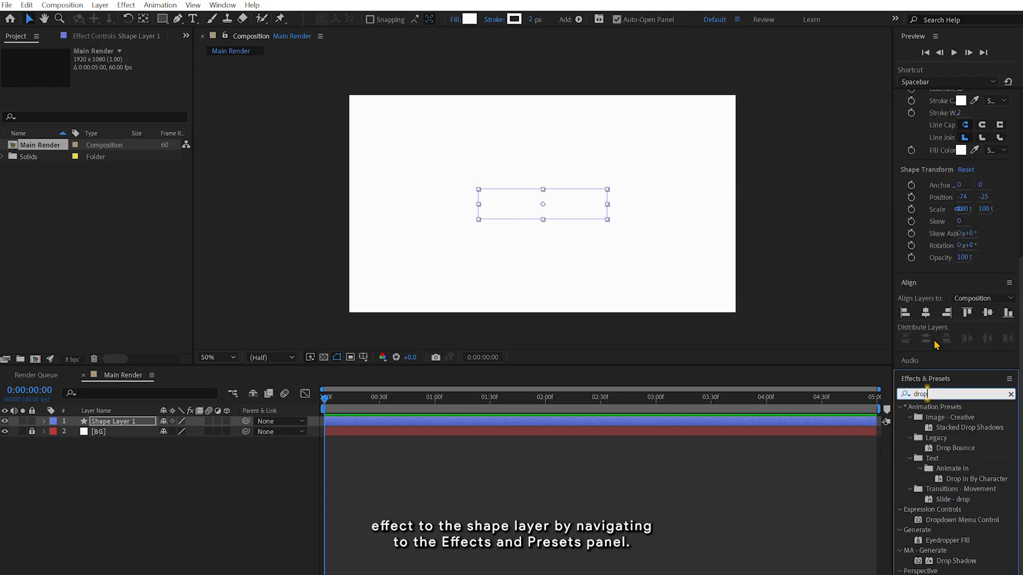
pyautogui.write(' sh')
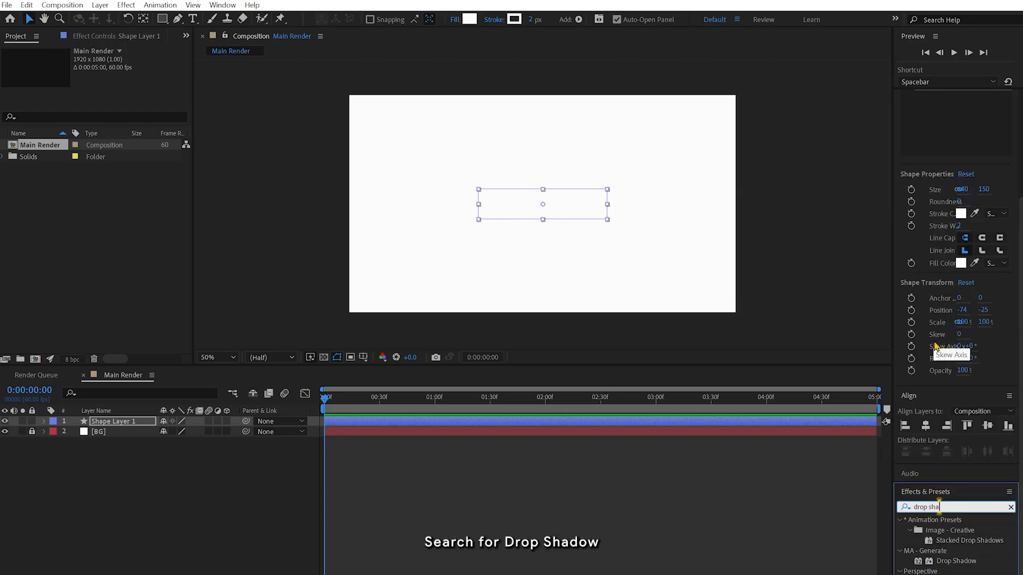
pyautogui.write('a')
pyautogui.moveTo(956, 561); pyautogui.dragTo(100, 424)
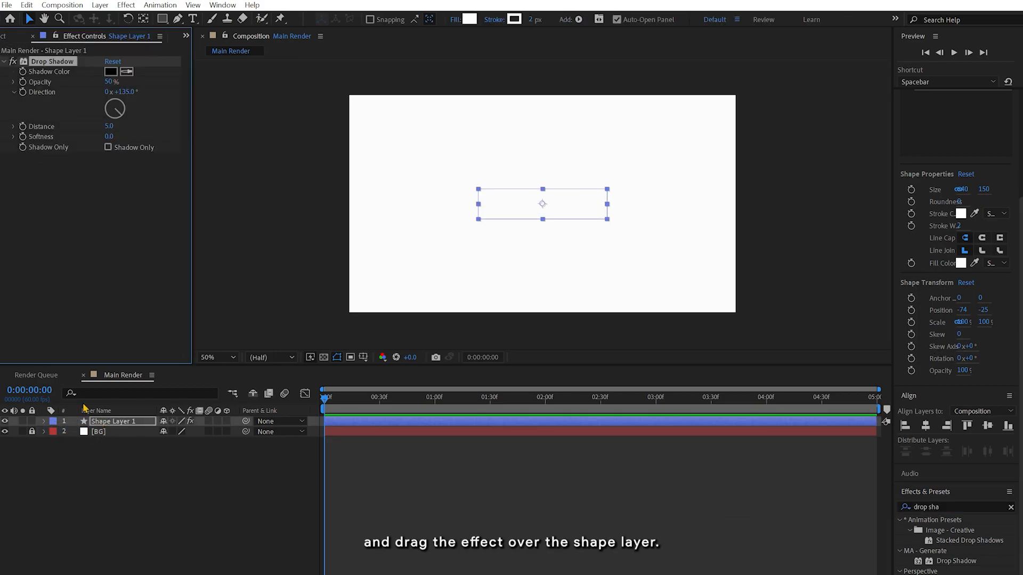
# Set the rectangle's drop shadow to 26% opacity, distance 12 and softness 17.
pyautogui.click(109, 81)
pyautogui.write('26')
pyautogui.click(108, 127)
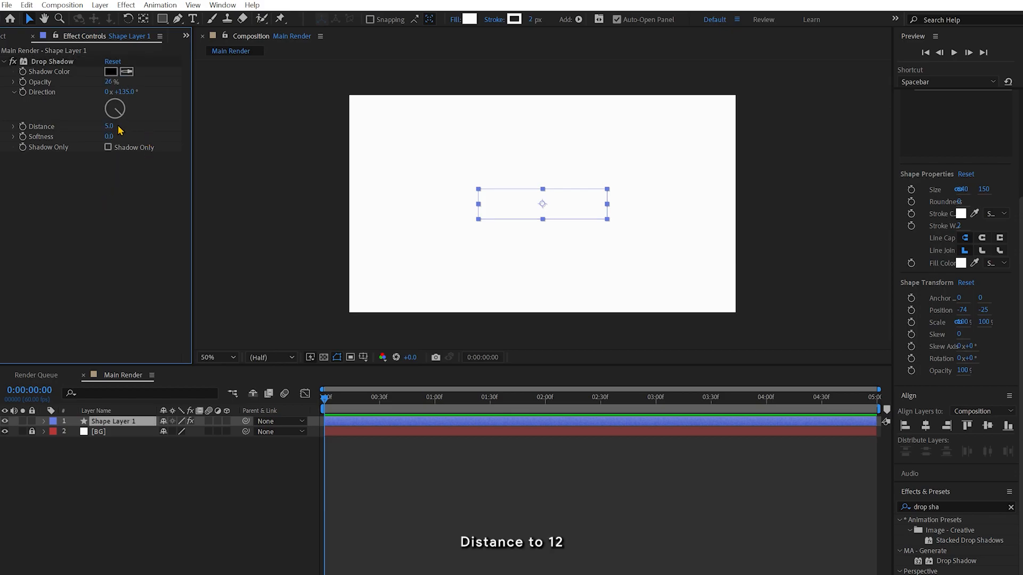
pyautogui.write('20')
pyautogui.press('Return')
pyautogui.moveTo(122, 125); pyautogui.dragTo(113, 136)
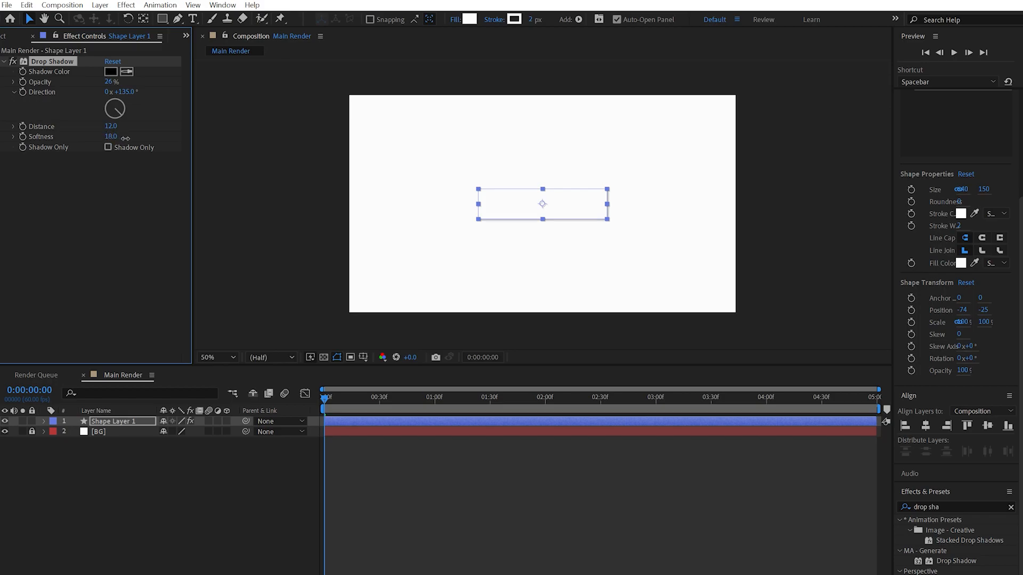
pyautogui.click(116, 263)
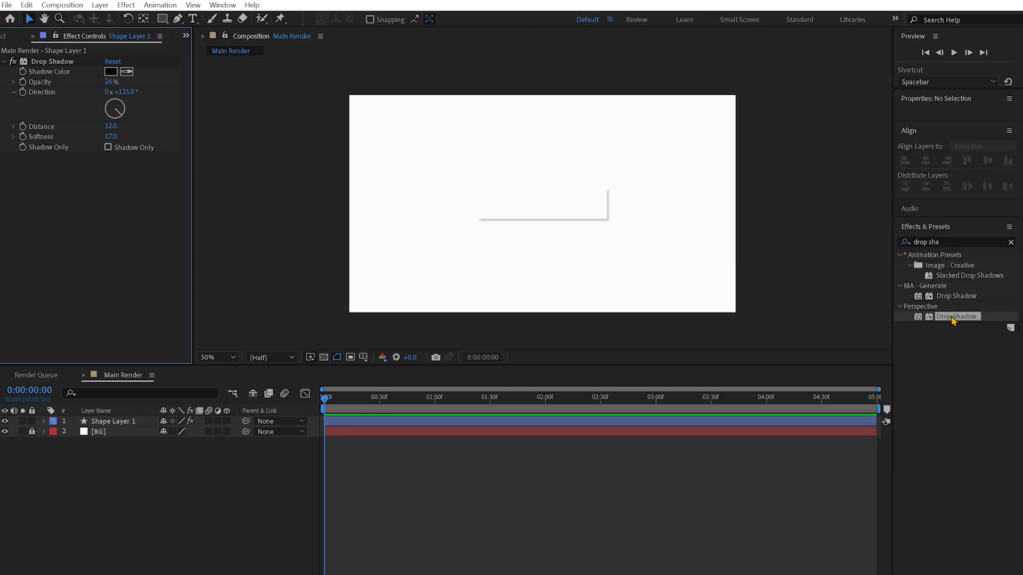
# Add a second Drop Shadow effect to Shape Layer 1 and set its shadow colour to white (FFFFFF).
pyautogui.moveTo(953, 318); pyautogui.dragTo(129, 422)
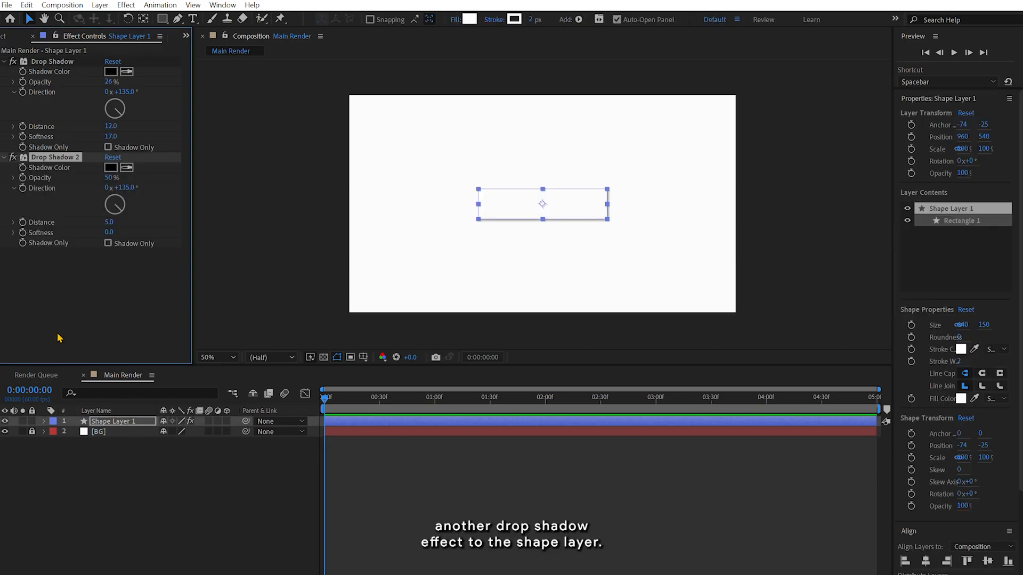
pyautogui.click(110, 168)
pyautogui.click(78, 274)
pyautogui.click(40, 228)
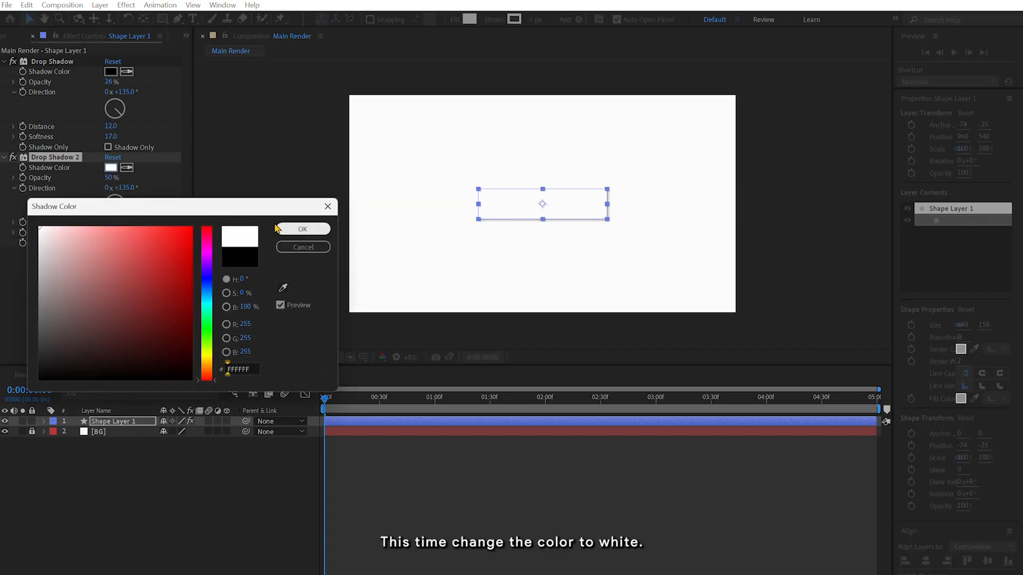
pyautogui.click(303, 228)
# Set the white drop shadow to 100% opacity, direction 316°, distance 9 and softness 14.
pyautogui.moveTo(108, 177); pyautogui.dragTo(192, 180)
pyautogui.moveTo(122, 216); pyautogui.dragTo(111, 196)
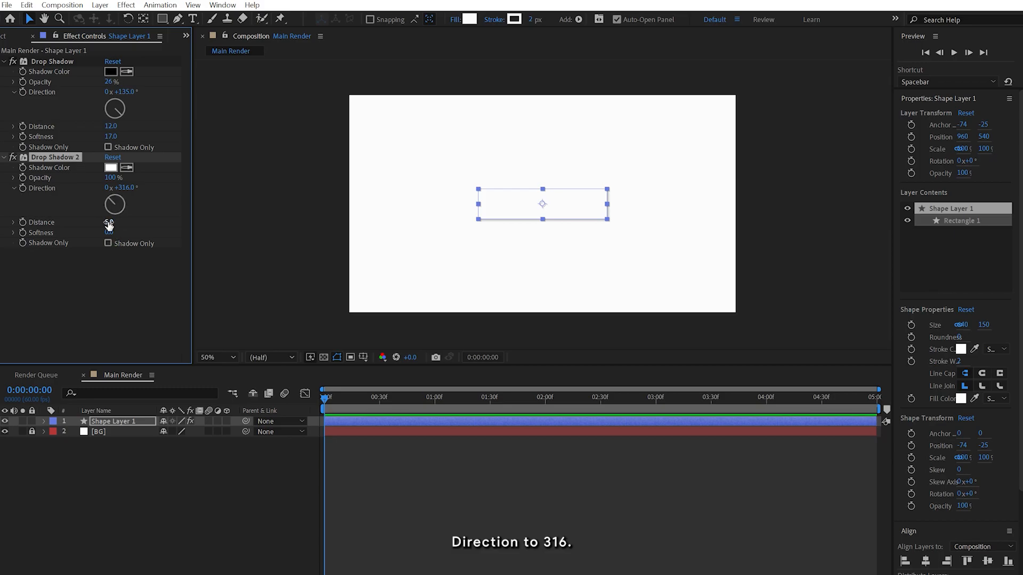
pyautogui.moveTo(109, 221); pyautogui.dragTo(116, 262)
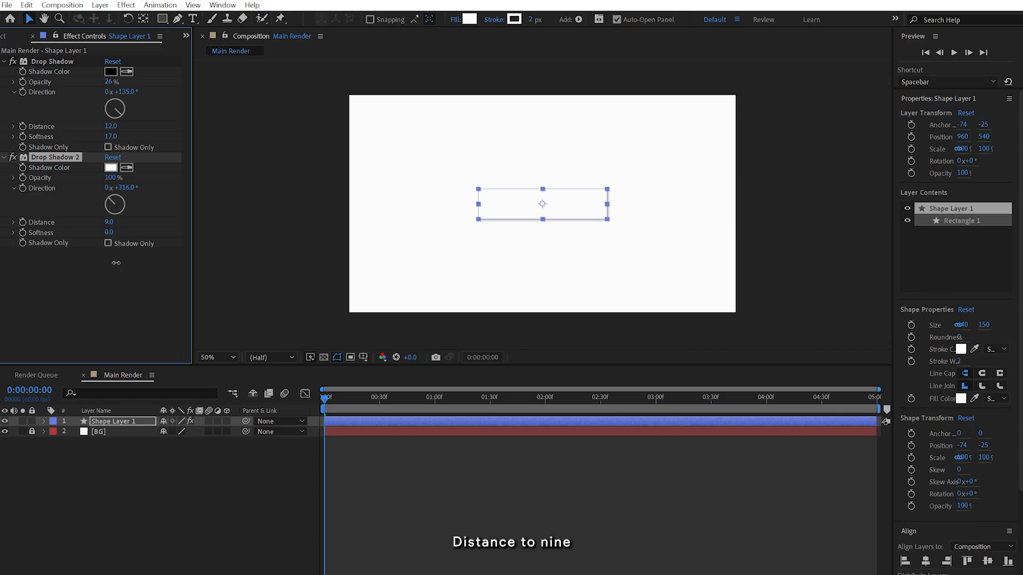
pyautogui.moveTo(126, 249); pyautogui.dragTo(134, 251)
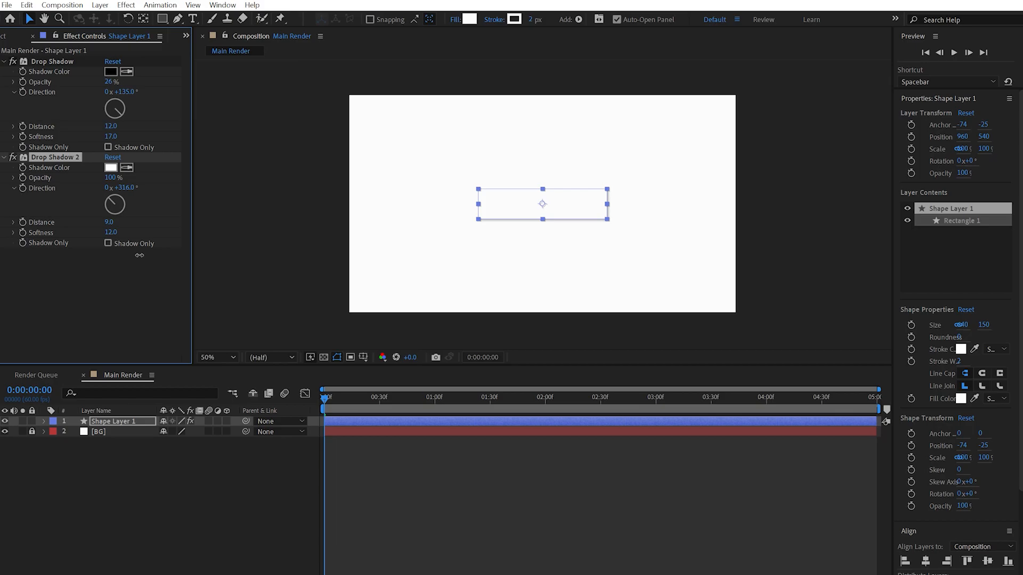
pyautogui.moveTo(139, 255); pyautogui.dragTo(145, 256)
pyautogui.click(491, 468)
# Add a text layer reading ENABLE and set its font size to 109 px.
pyautogui.click(195, 19)
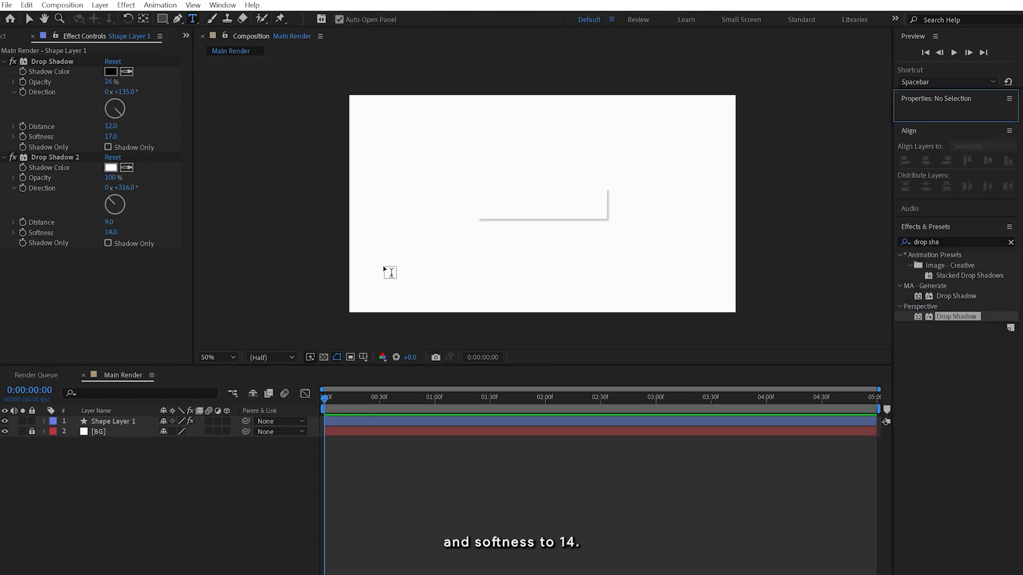
pyautogui.click(424, 228)
pyautogui.write('ENABLE')
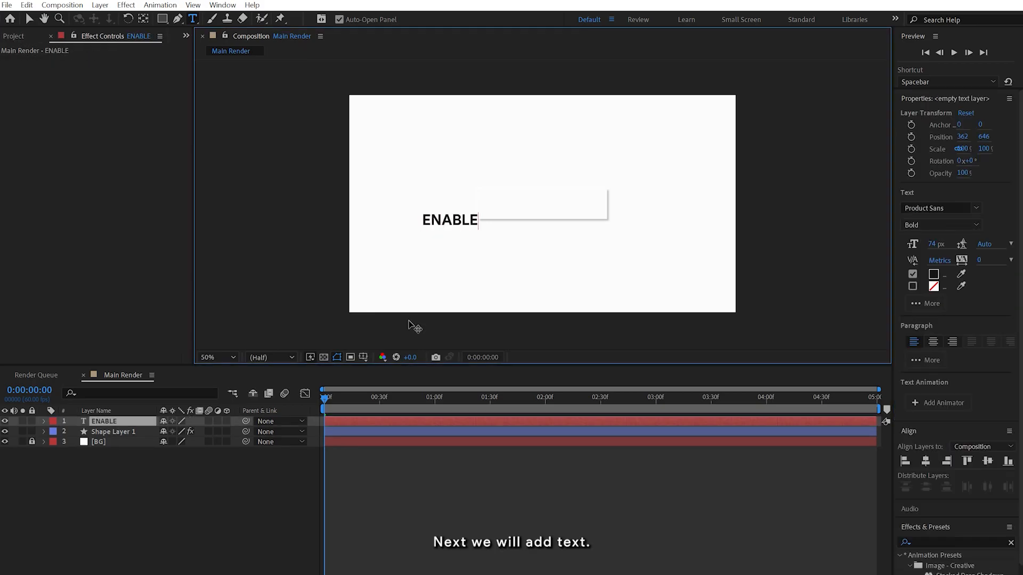
pyautogui.click(29, 19)
pyautogui.moveTo(928, 249); pyautogui.dragTo(957, 246)
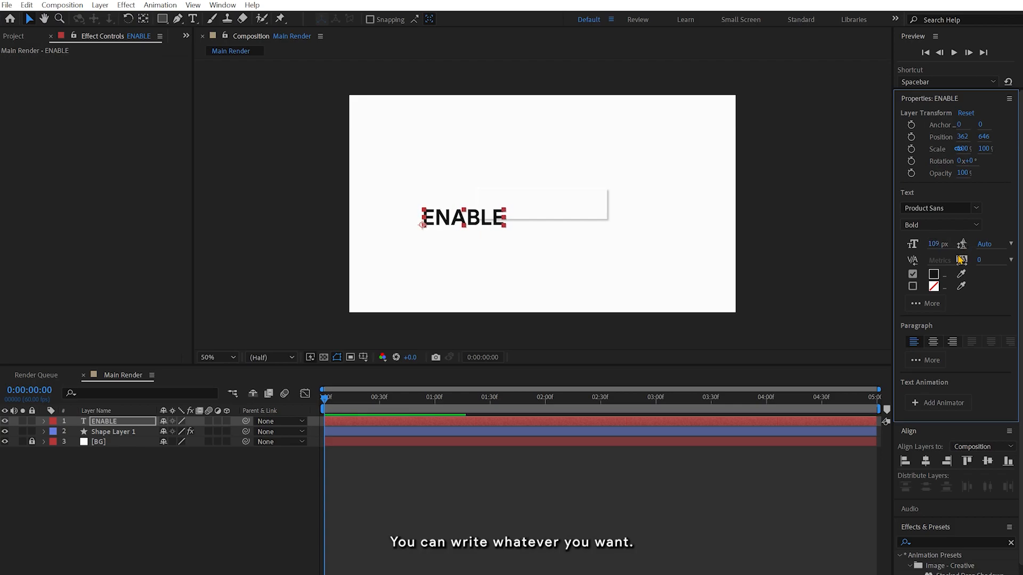
# Centre the ENABLE text's anchor point and move the text to the middle of the rectangle.
pyautogui.keyDown('ctrl'); pyautogui.doubleClick(145, 19); pyautogui.keyUp('ctrl')
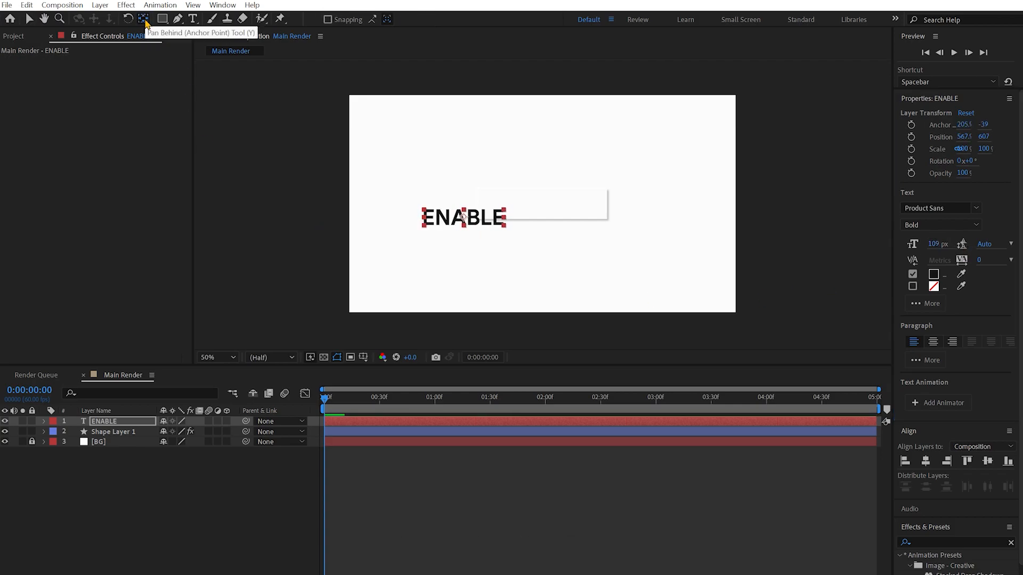
pyautogui.click(29, 20)
pyautogui.moveTo(498, 221); pyautogui.dragTo(565, 207)
# Copy both Drop Shadow effects from Shape Layer 1 to the ENABLE text layer.
pyautogui.click(111, 434)
pyautogui.click(65, 158)
pyautogui.keyDown('ctrl'); pyautogui.click(61, 62); pyautogui.keyUp('ctrl')
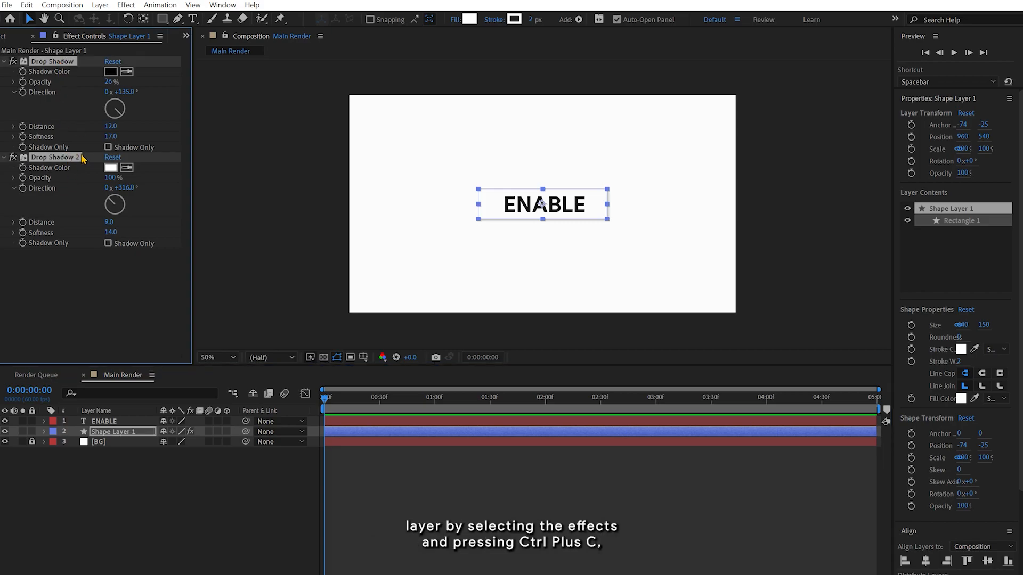
pyautogui.hotkey('ctrl', 'c')
pyautogui.click(106, 421)
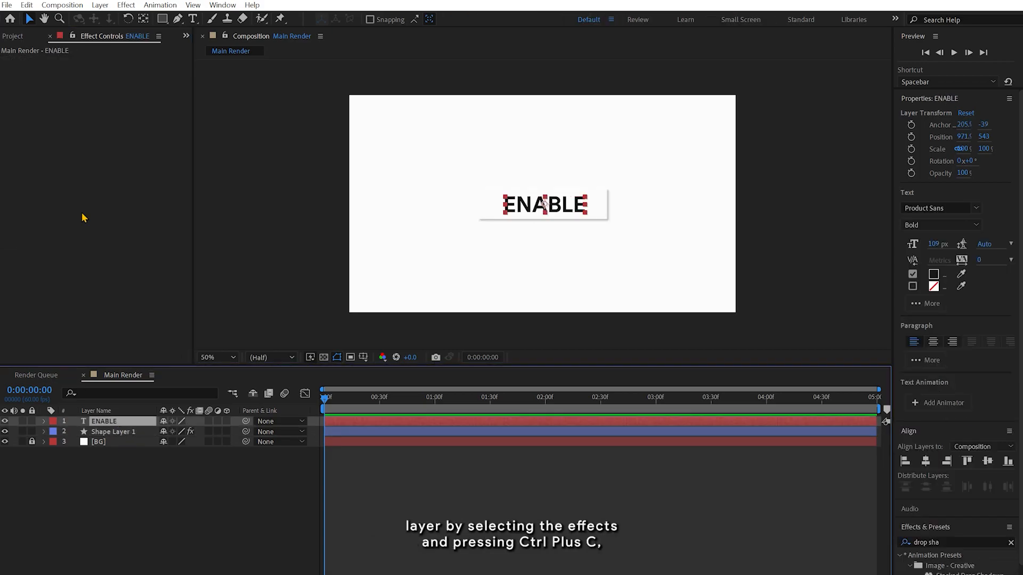
pyautogui.hotkey('ctrl', 'v')
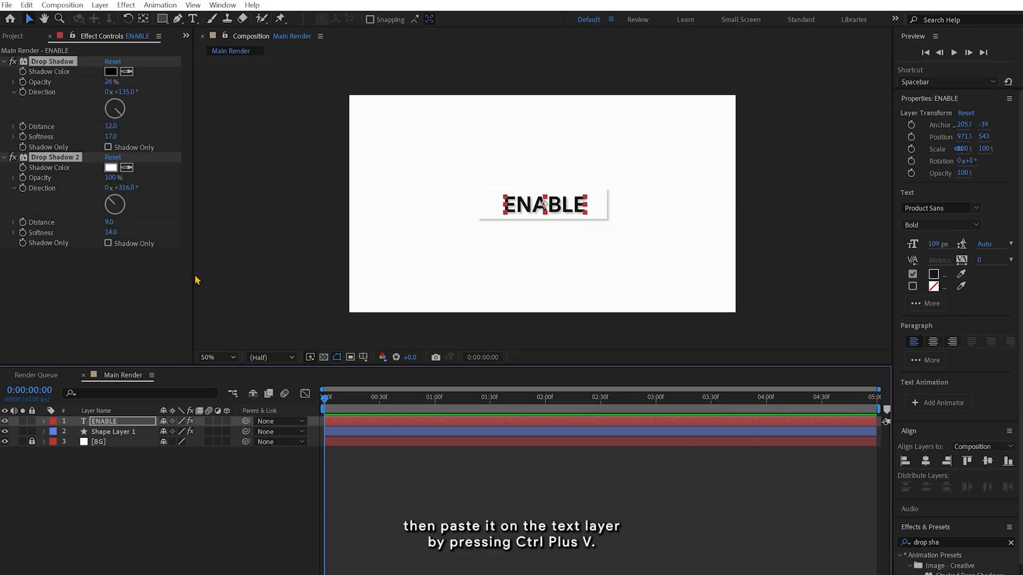
# Set the ENABLE text's fill colour to white (FFFFFF).
pyautogui.click(933, 274)
pyautogui.moveTo(100, 308); pyautogui.dragTo(39, 228)
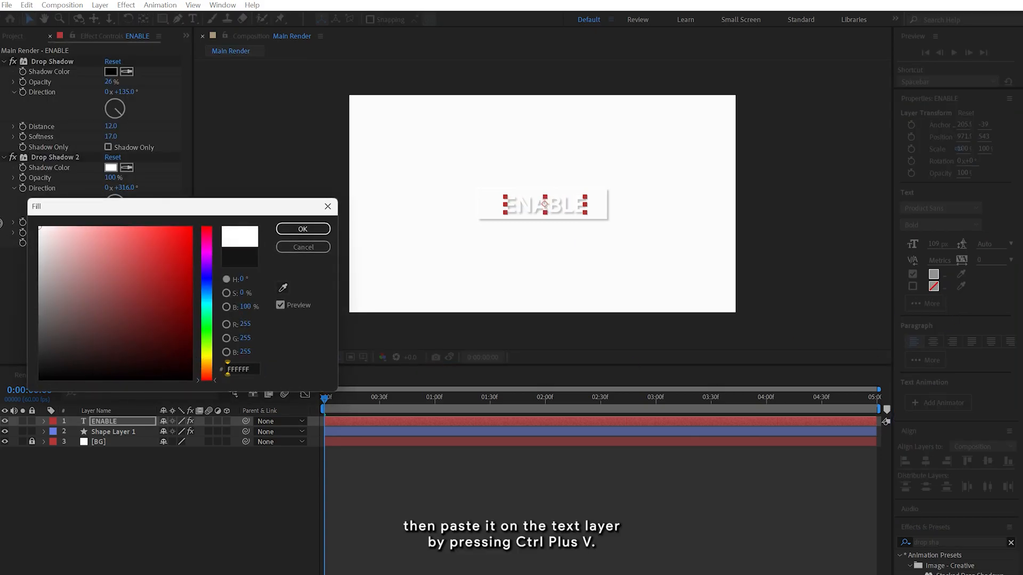
pyautogui.click(314, 234)
pyautogui.click(314, 226)
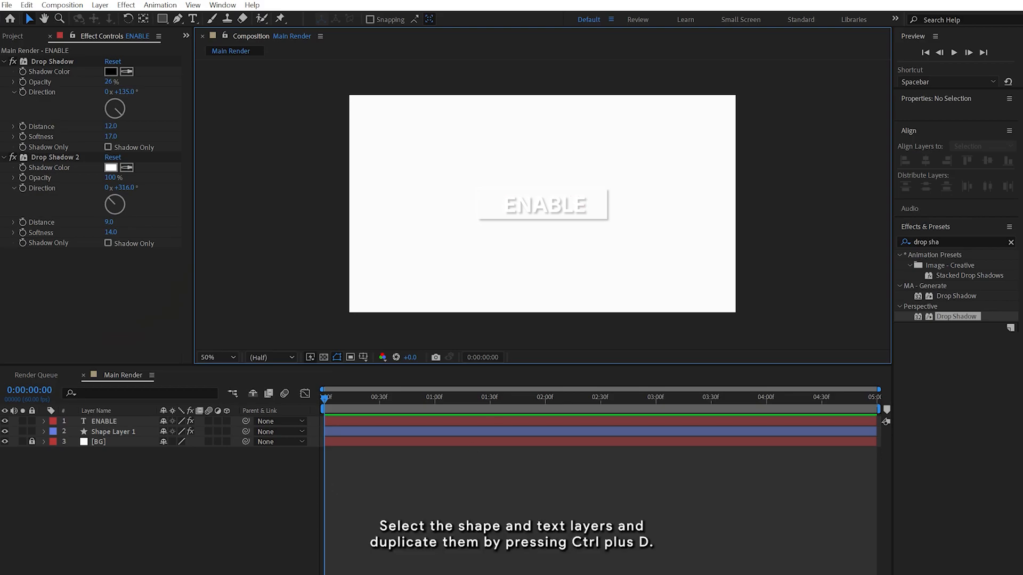
# Duplicate the ENABLE and Shape Layer 1 layers and move both duplicates below Shape Layer 1.
pyautogui.click(107, 421)
pyautogui.keyDown('shift'); pyautogui.click(110, 430); pyautogui.keyUp('shift')
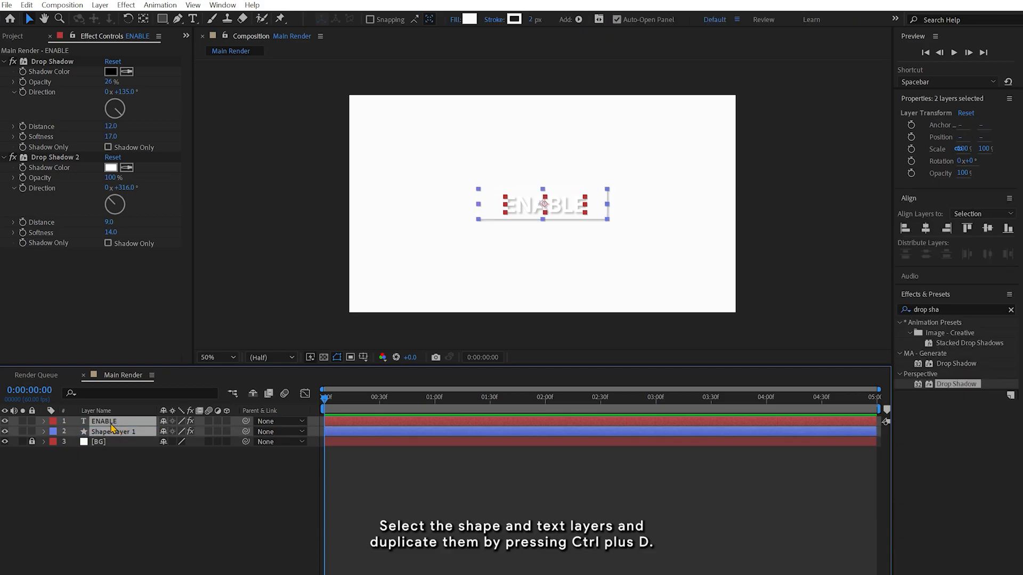
pyautogui.hotkey('ctrl', 'd')
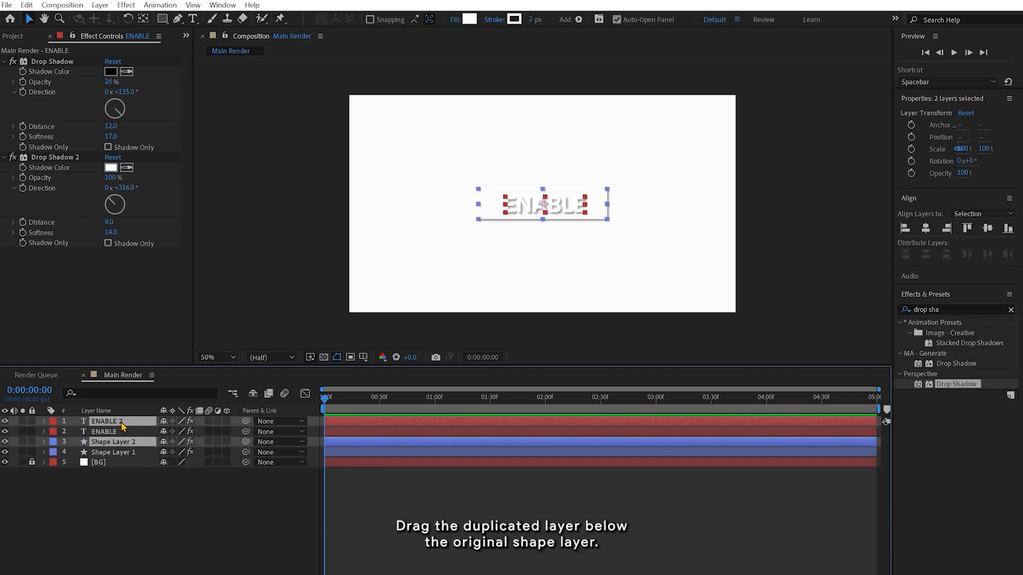
pyautogui.moveTo(121, 424); pyautogui.dragTo(124, 461)
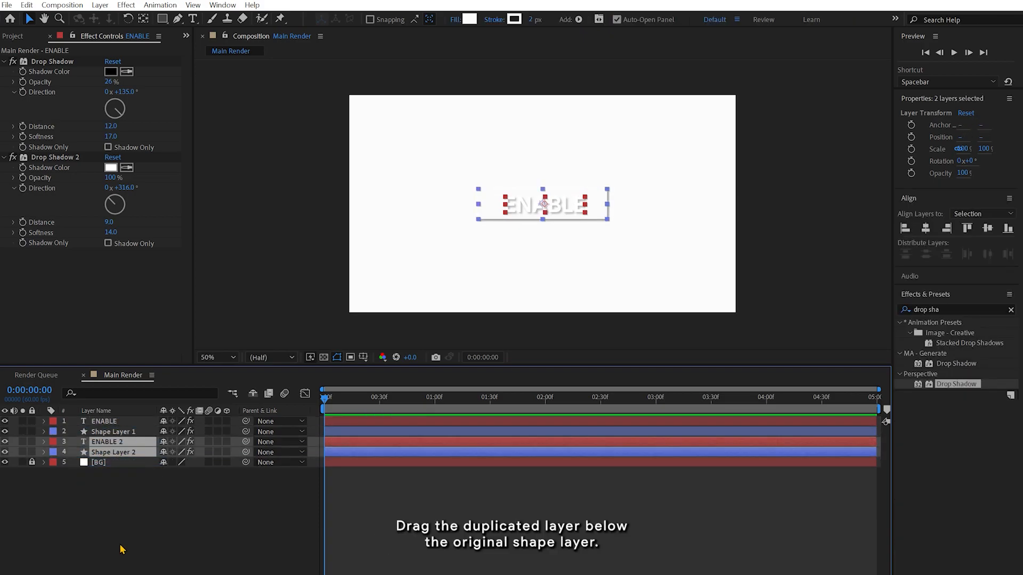
# Trim the ENABLE and Shape Layer 1 layers together so both span from 01:30 to 03:00 on the timeline.
pyautogui.click(115, 421)
pyautogui.click(117, 431)
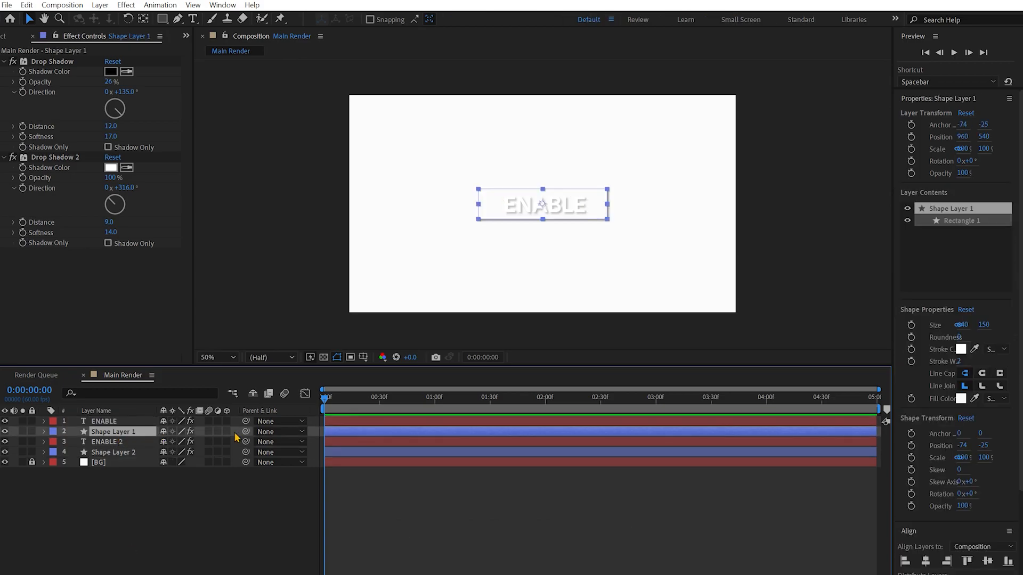
pyautogui.keyDown('shift'); pyautogui.click(407, 419); pyautogui.keyUp('shift')
pyautogui.moveTo(876, 421); pyautogui.dragTo(554, 453)
pyautogui.moveTo(351, 427); pyautogui.dragTo(566, 431)
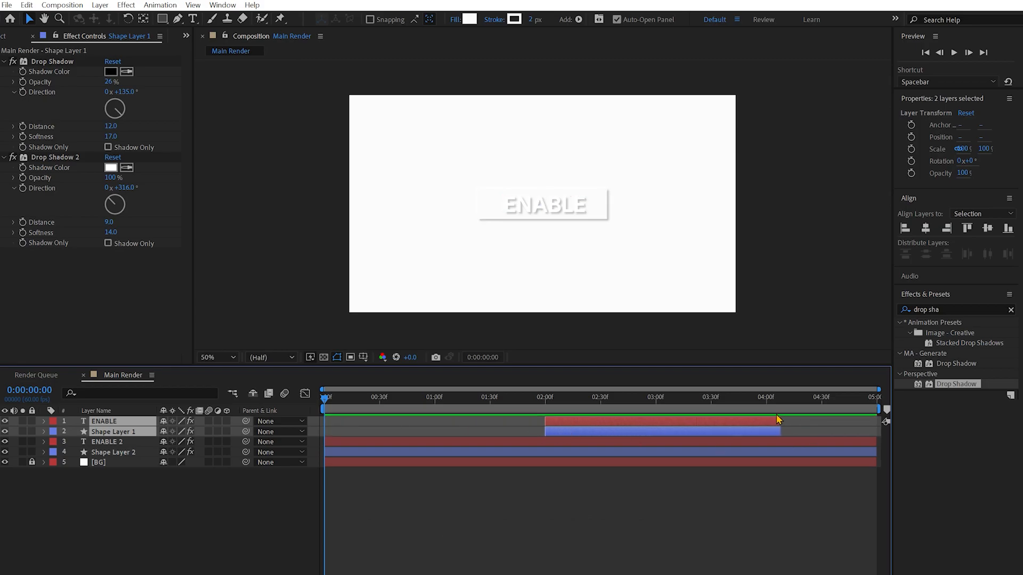
pyautogui.moveTo(781, 417); pyautogui.dragTo(682, 419)
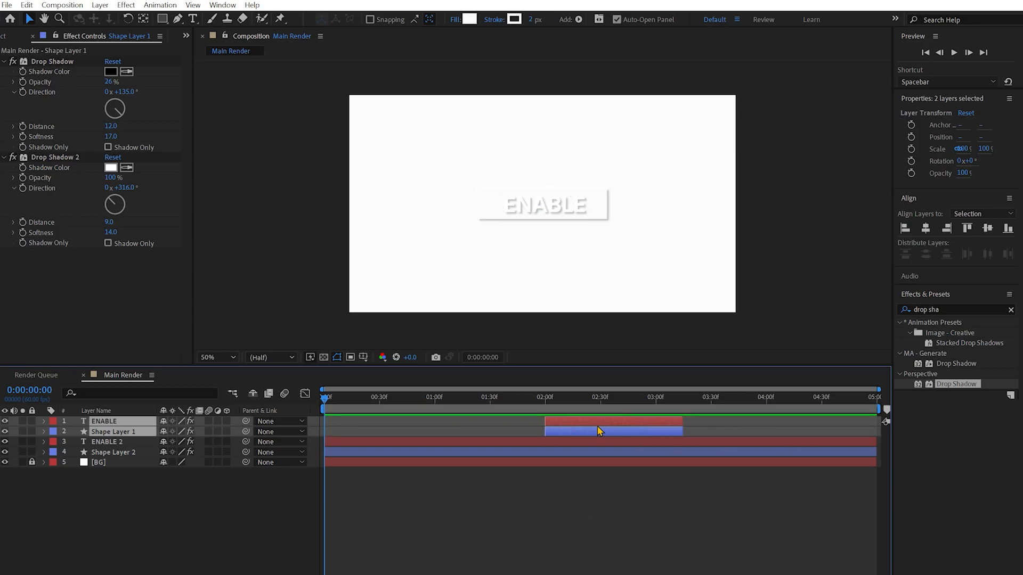
pyautogui.moveTo(584, 427); pyautogui.dragTo(527, 429)
pyautogui.moveTo(630, 423); pyautogui.dragTo(657, 422)
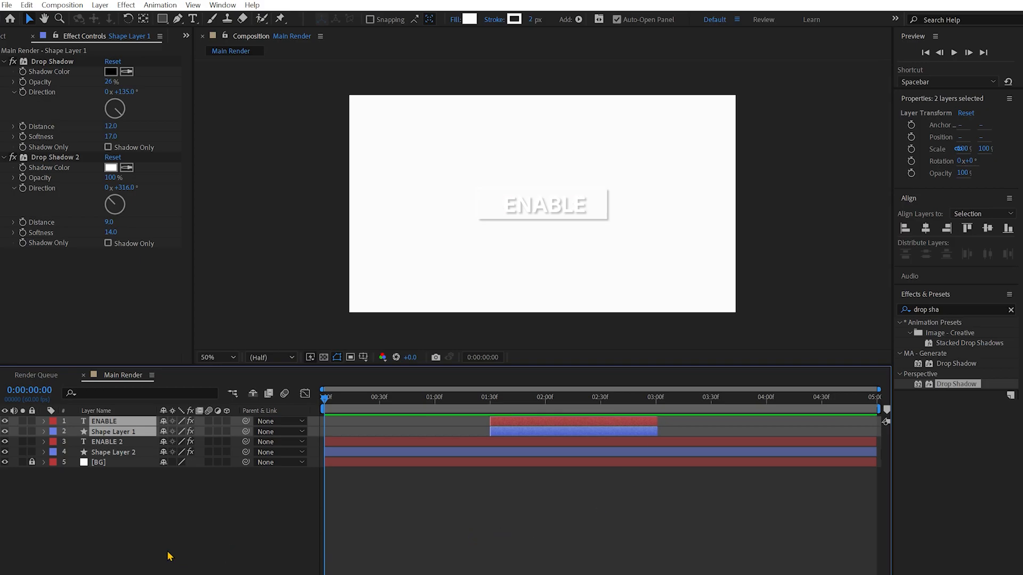
# Delete both Drop Shadow effects from the ENABLE 2 text layer.
pyautogui.click(146, 540)
pyautogui.click(110, 445)
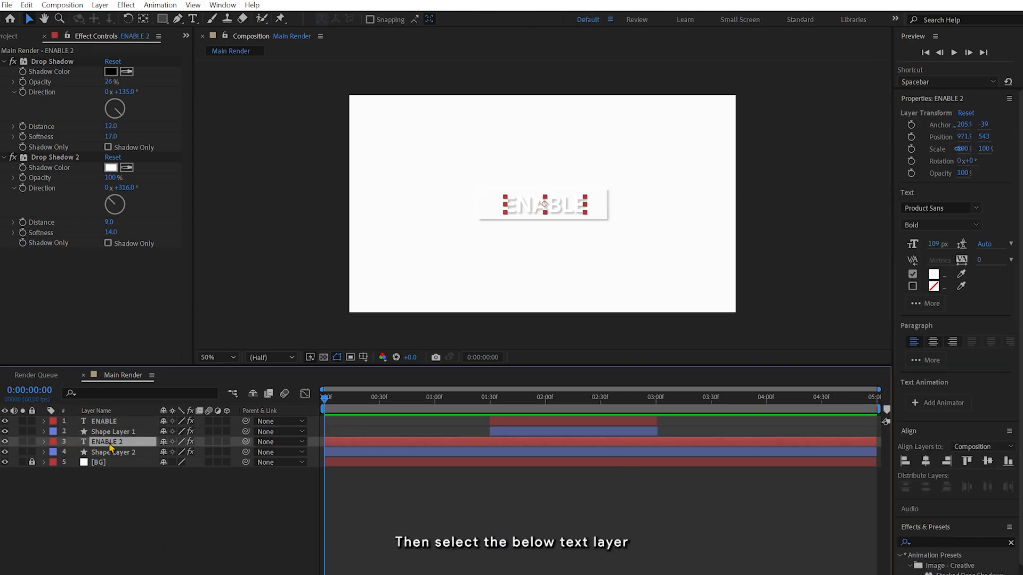
pyautogui.click(65, 160)
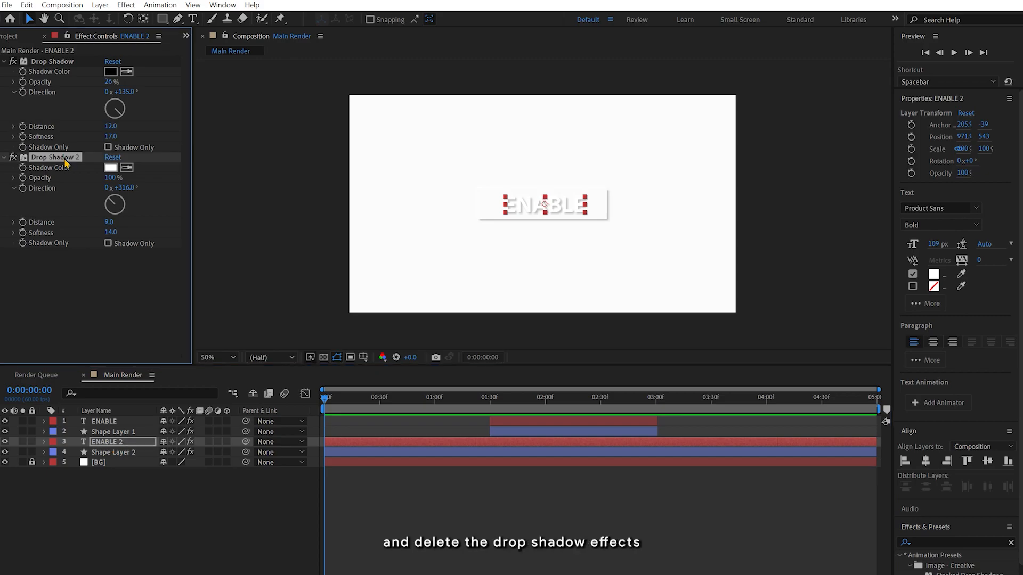
pyautogui.hotkey('ctrl', 'a')
pyautogui.press('Delete')
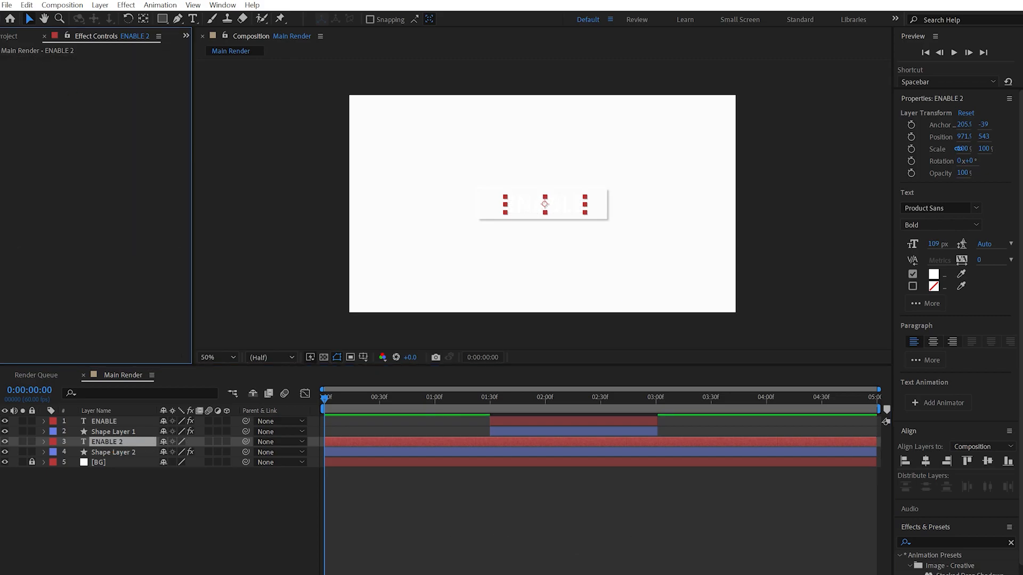
# Set the ENABLE 2 text's fill colour to dark grey.
pyautogui.click(933, 274)
pyautogui.moveTo(59, 341)
pyautogui.mouseDown()
pyautogui.moveTo(1, 312)
pyautogui.moveTo(1, 324)
pyautogui.moveTo(29, 318)
pyautogui.mouseUp()
pyautogui.click(303, 229)
# Delete both Drop Shadow effects from Shape Layer 2.
pyautogui.click(122, 452)
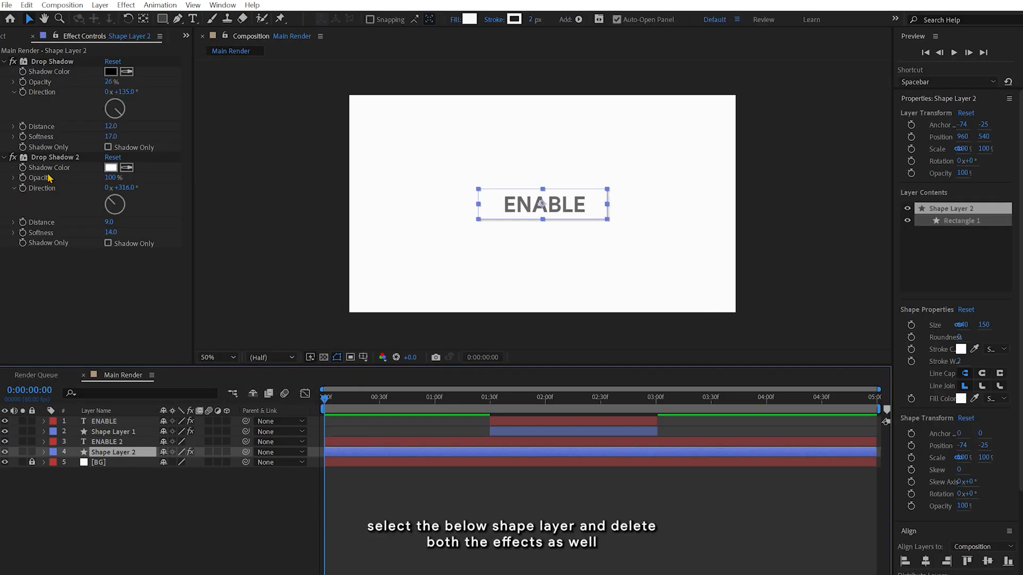
pyautogui.click(49, 158)
pyautogui.keyDown('shift'); pyautogui.click(49, 62); pyautogui.keyUp('shift')
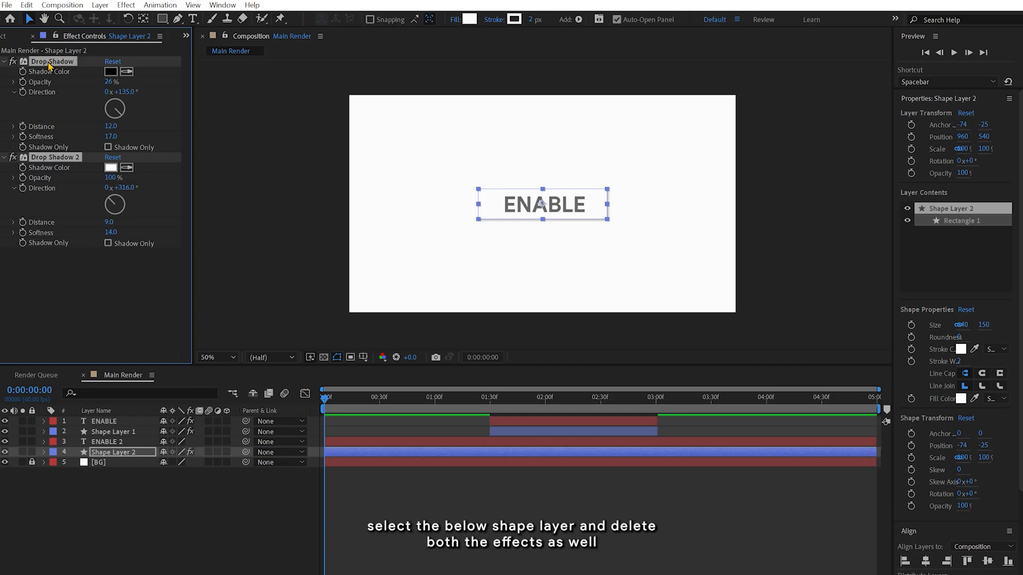
pyautogui.press('Delete')
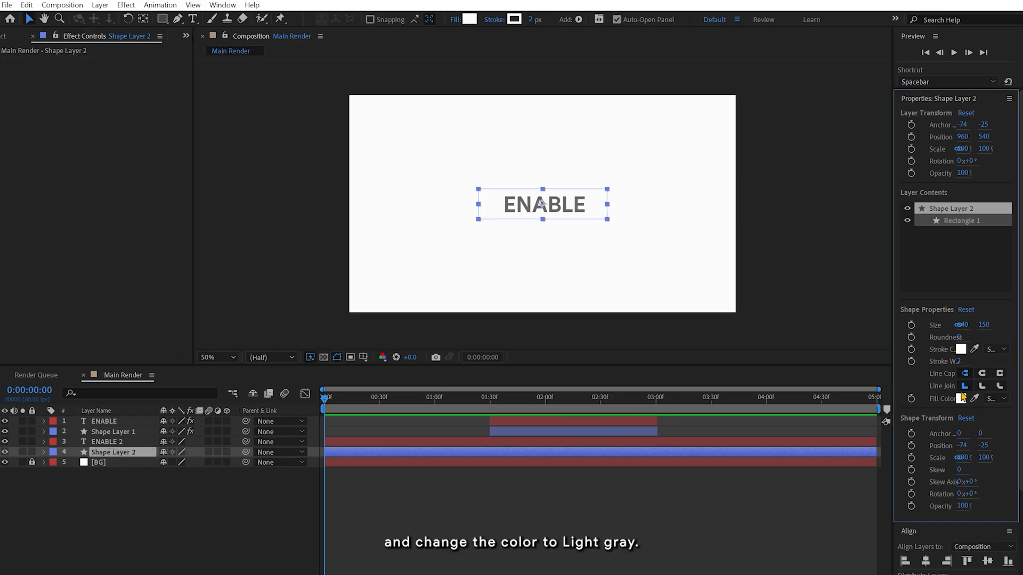
# Set Shape Layer 2's fill colour to light grey (E1E1E1).
pyautogui.click(959, 400)
pyautogui.moveTo(75, 274)
pyautogui.mouseDown()
pyautogui.moveTo(25, 288)
pyautogui.moveTo(0, 244)
pyautogui.mouseUp()
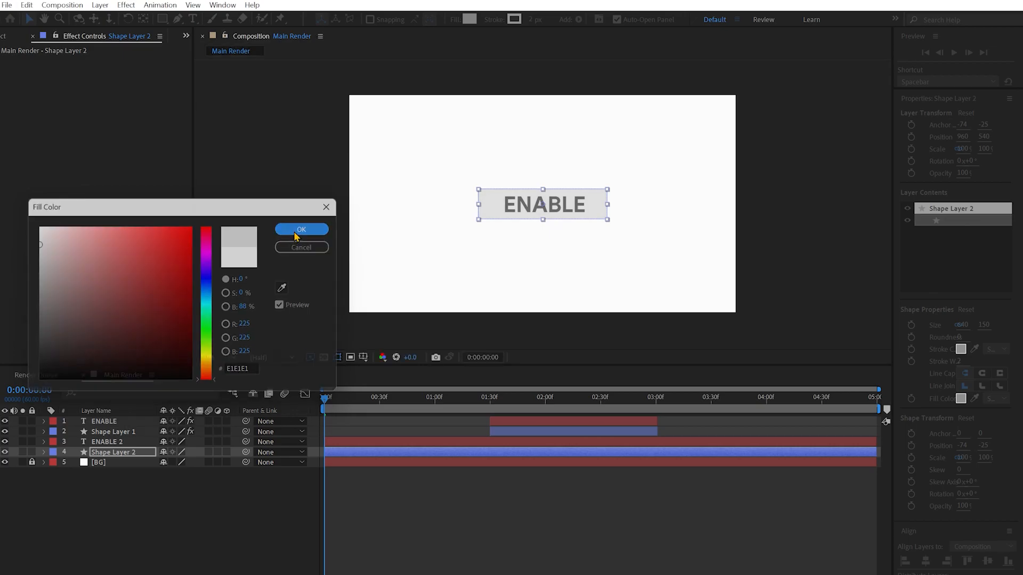
pyautogui.click(296, 230)
# Add an Inner Shadow layer style to Shape Layer 2.
pyautogui.rightClick(115, 453)
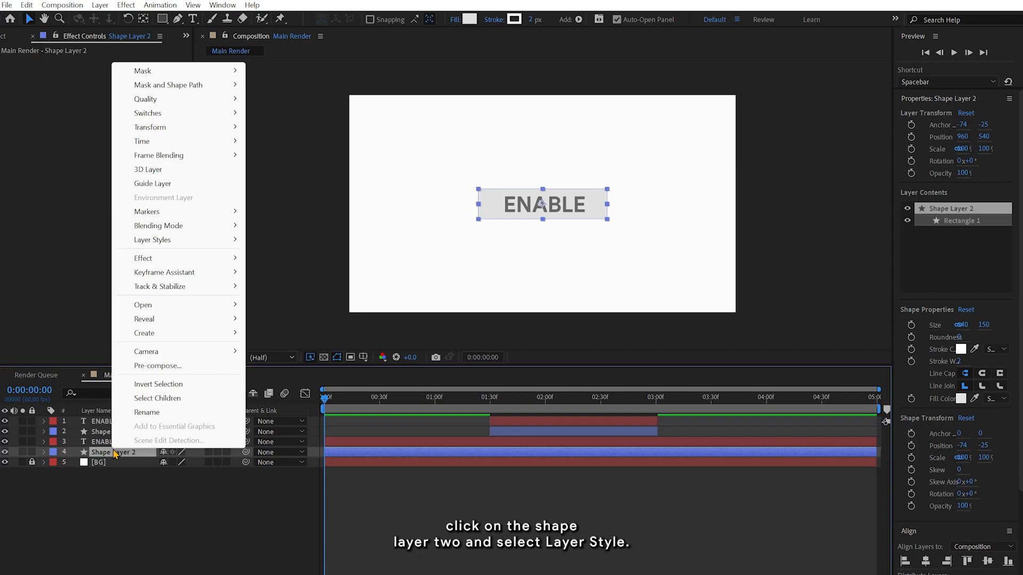
pyautogui.moveTo(152, 242)
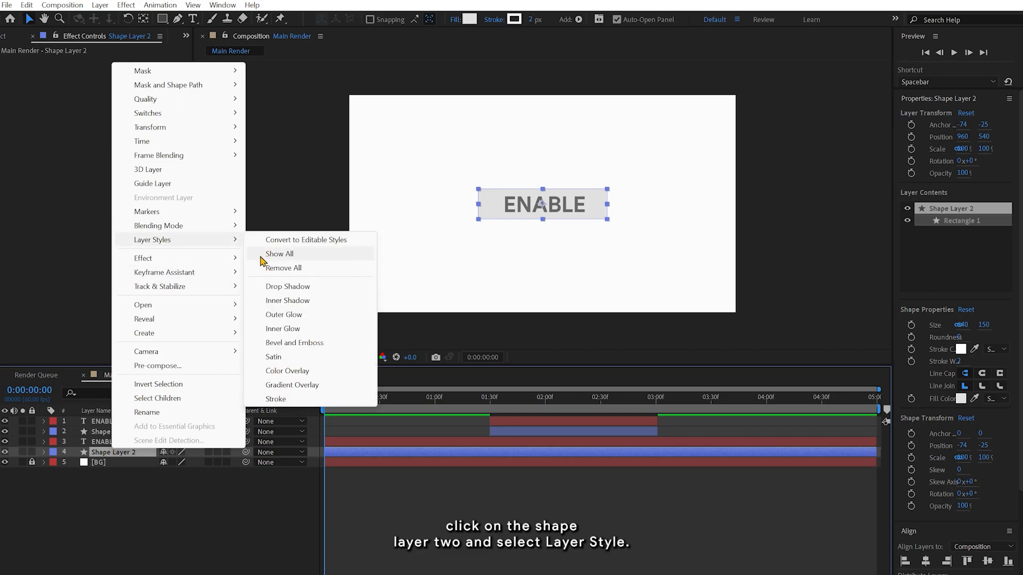
pyautogui.click(278, 301)
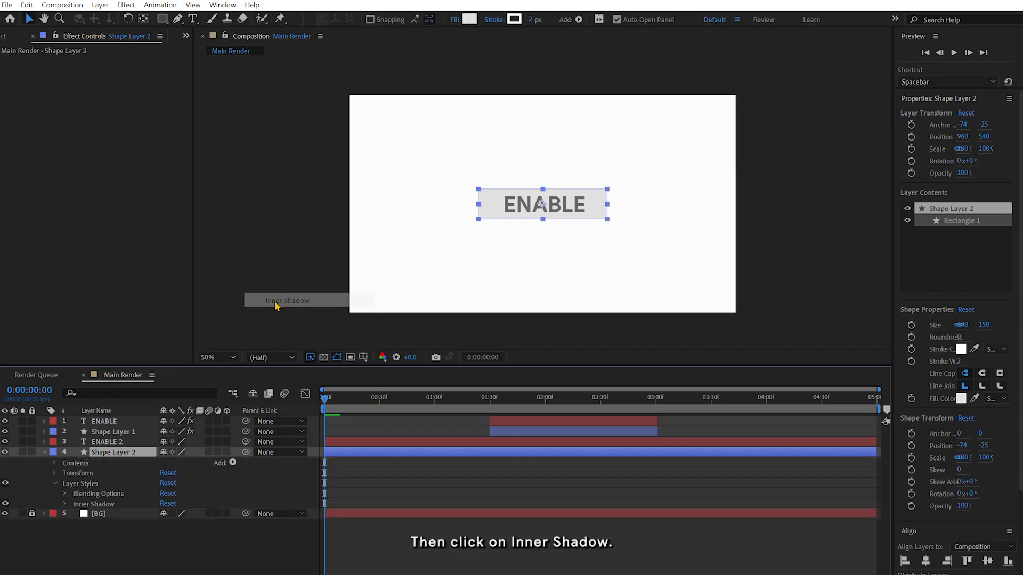
# Set Shape Layer 2's Inner Shadow to 25% opacity, a distance of 10 and a size of 20.
pyautogui.click(64, 504)
pyautogui.click(165, 511)
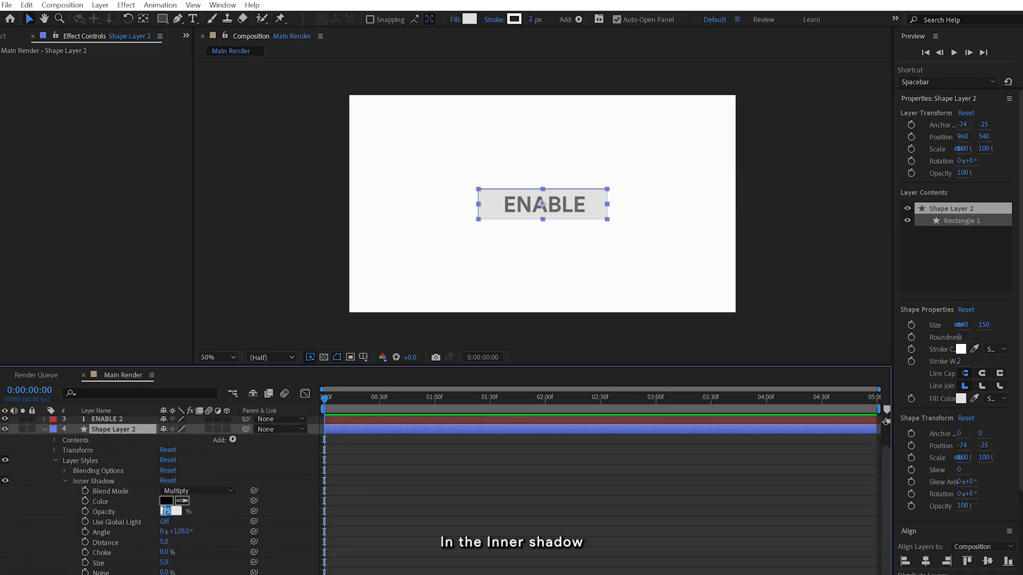
pyautogui.write('25')
pyautogui.press('Return')
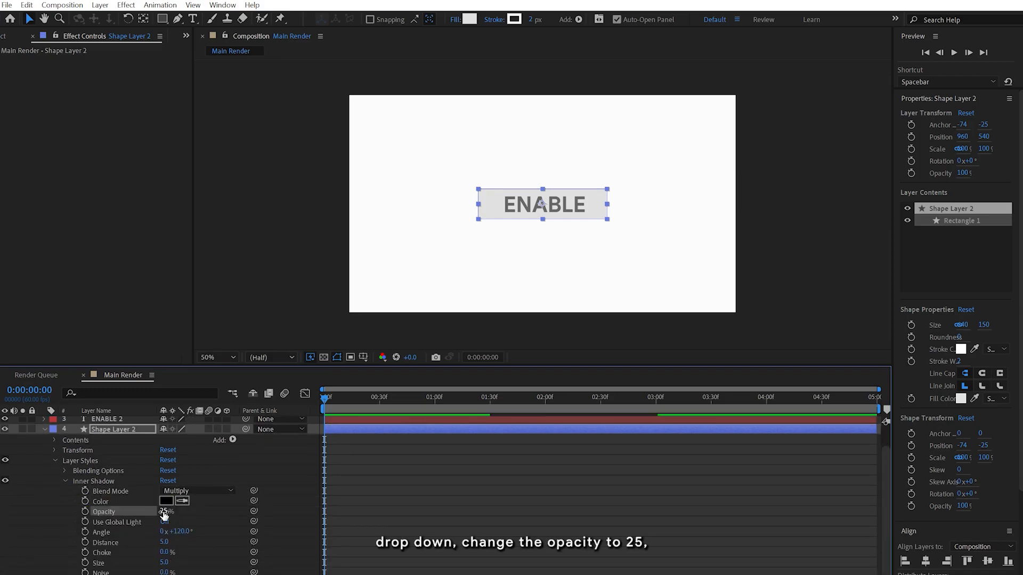
pyautogui.click(164, 543)
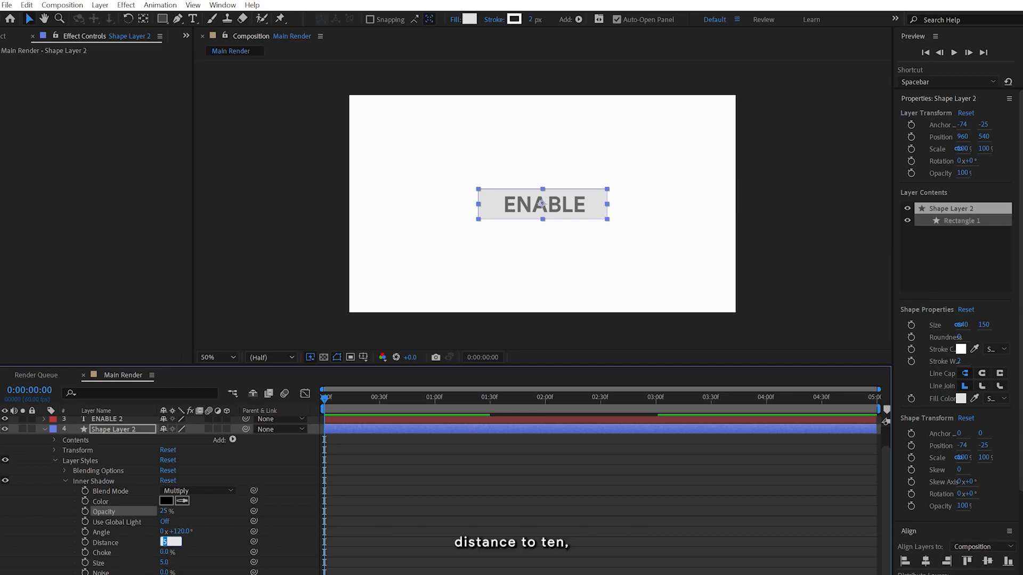
pyautogui.write('10')
pyautogui.press('Return')
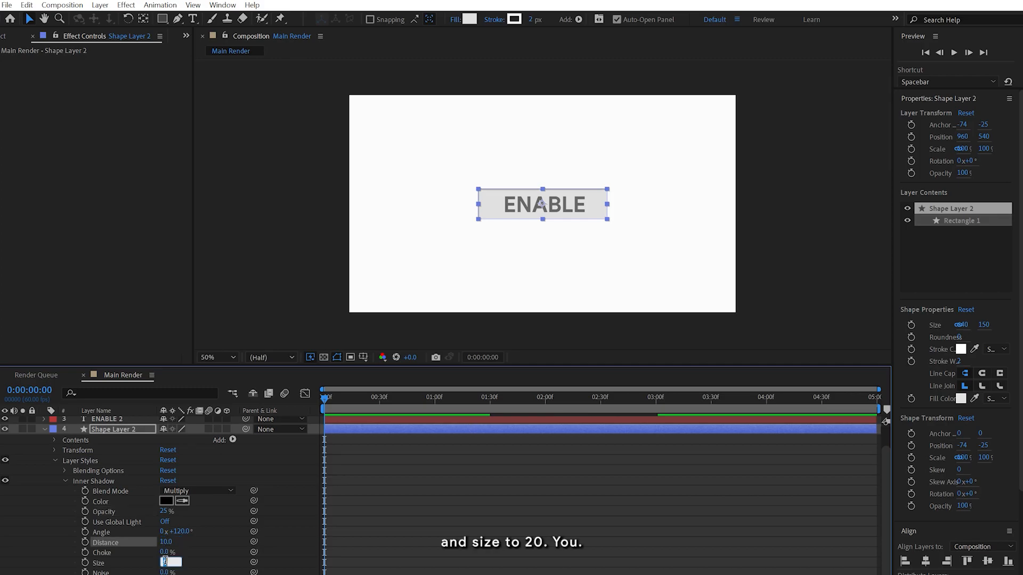
pyautogui.press('Return')
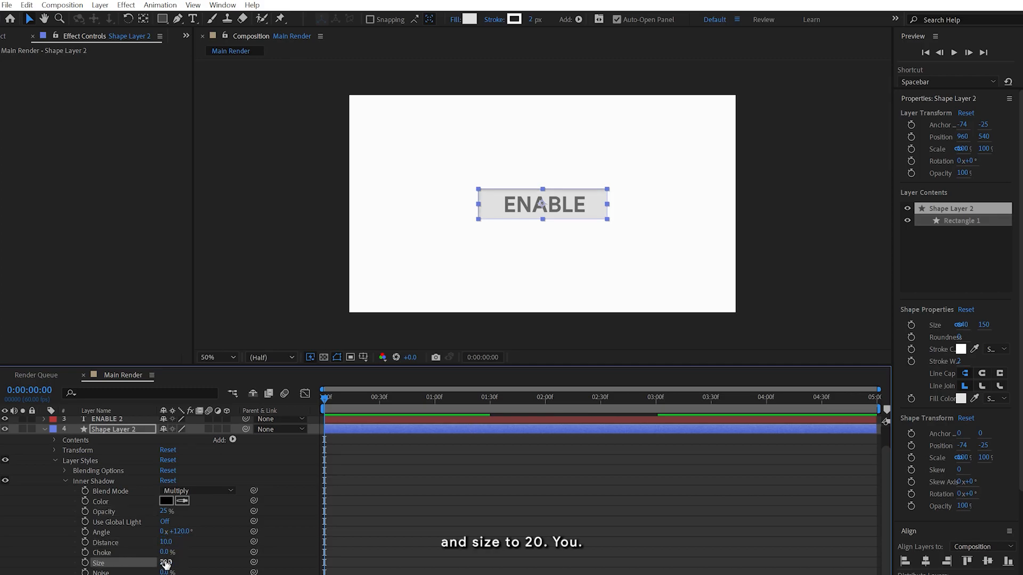
pyautogui.click(45, 429)
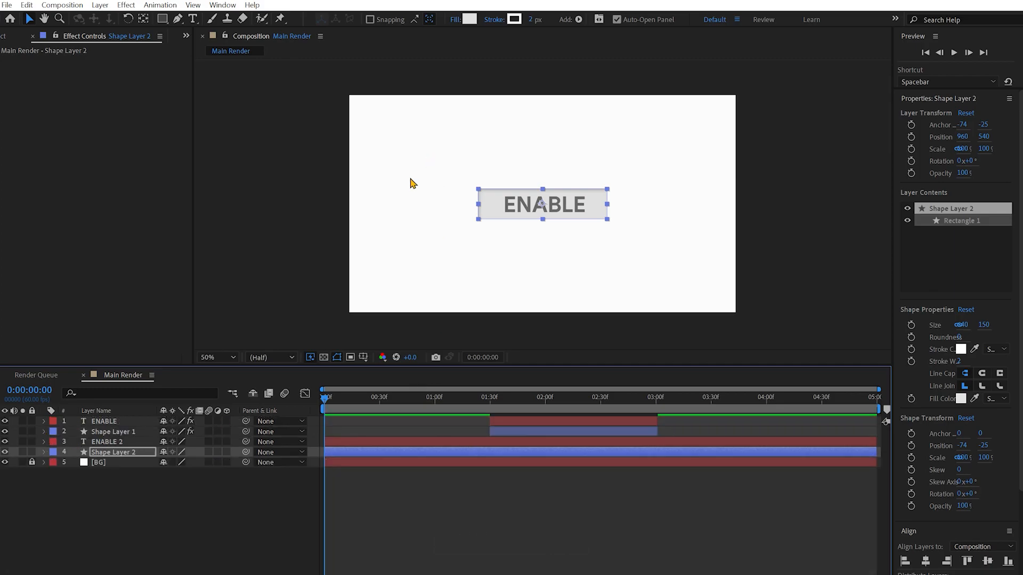
pyautogui.click(321, 192)
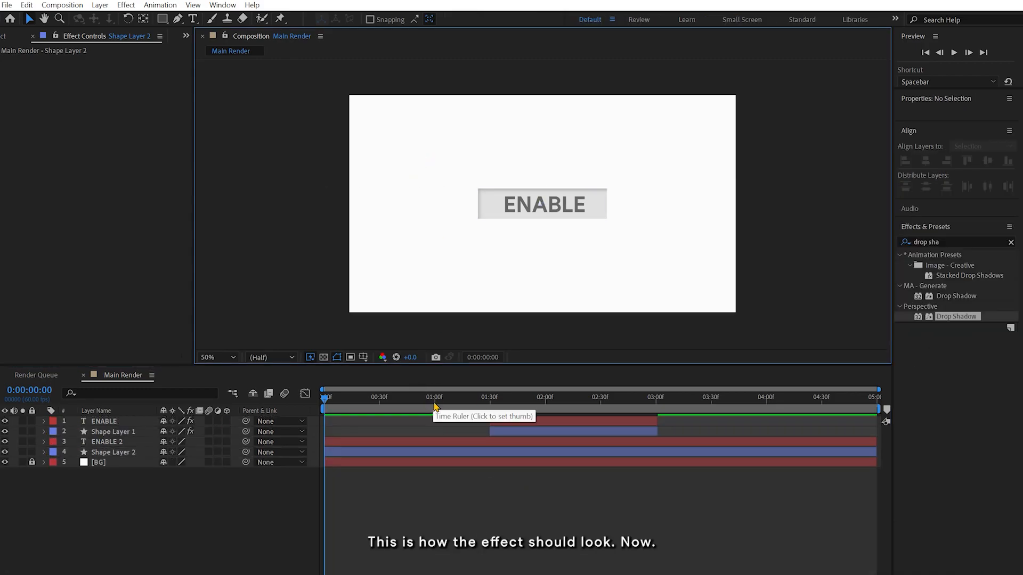
# Go to 0:00:01:41 and change the upper ENABLE text to DISABLE.
pyautogui.moveTo(407, 411); pyautogui.dragTo(509, 405)
pyautogui.click(543, 204)
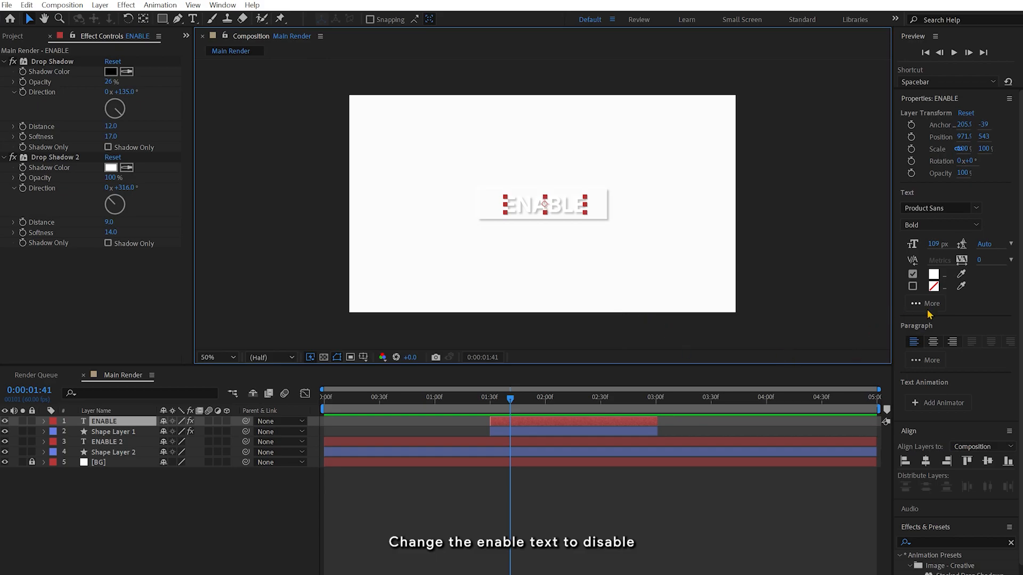
pyautogui.doubleClick(528, 214)
pyautogui.write('DISABLE')
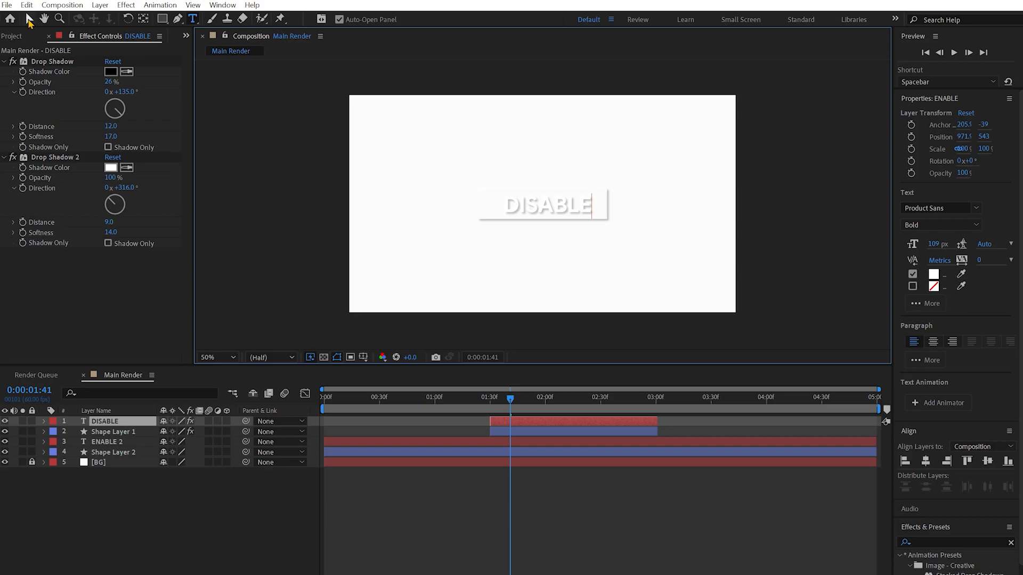
# Centre the DISABLE text's anchor point and move the text to the middle of the rectangle, at about 962, 537.
pyautogui.click(30, 19)
pyautogui.moveTo(548, 208); pyautogui.dragTo(539, 208)
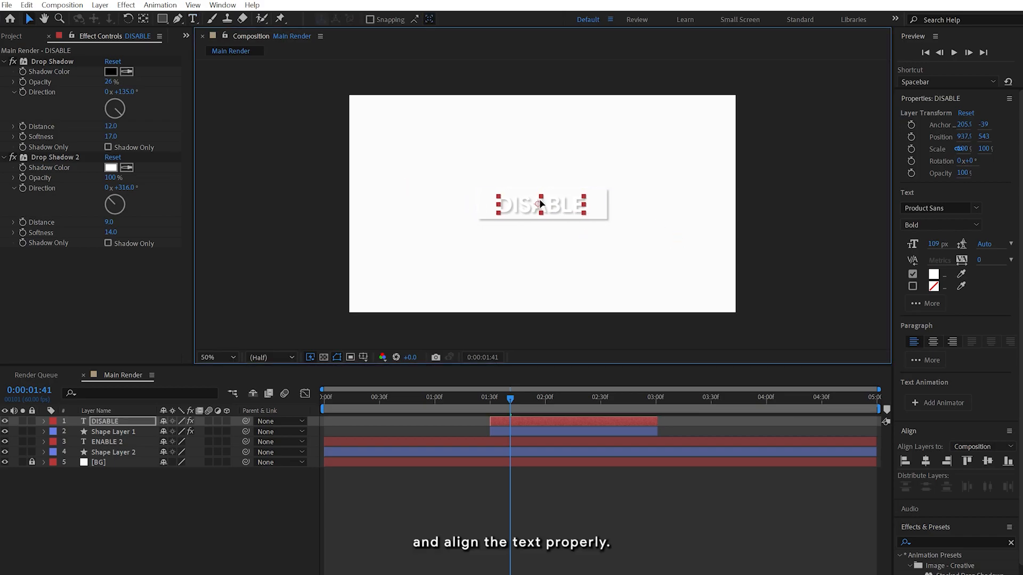
pyautogui.hotkey('ctrl', 'alt', 'Home')
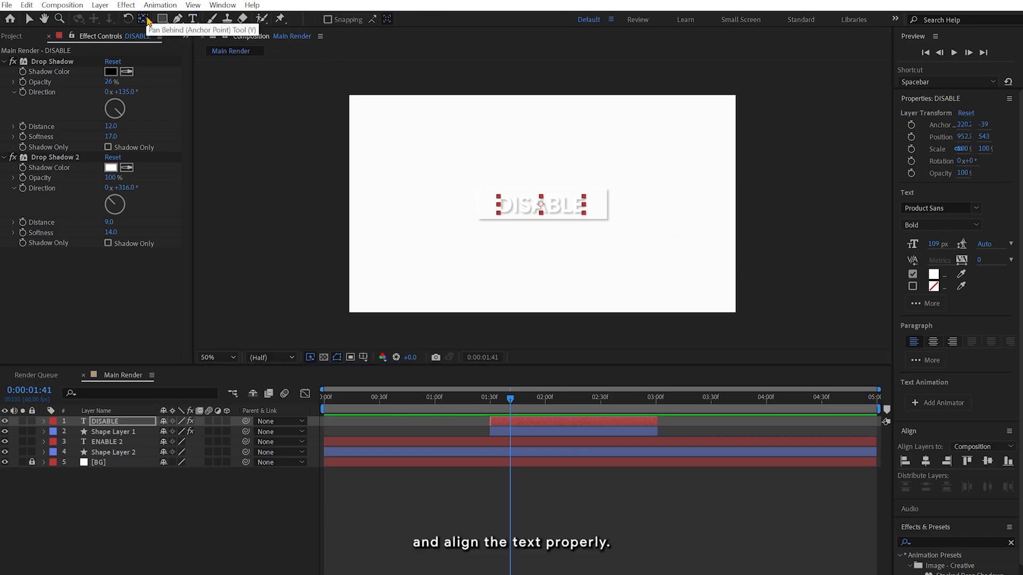
pyautogui.click(283, 271)
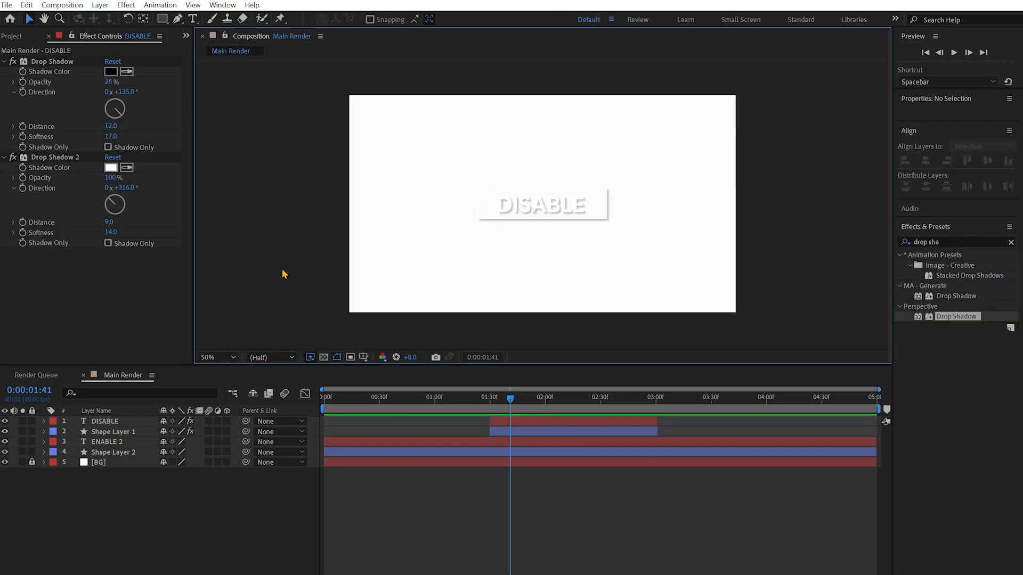
pyautogui.moveTo(513, 407)
pyautogui.mouseDown()
pyautogui.moveTo(480, 402)
pyautogui.moveTo(494, 402)
pyautogui.mouseUp()
pyautogui.click(535, 213)
pyautogui.moveTo(544, 206); pyautogui.dragTo(546, 204)
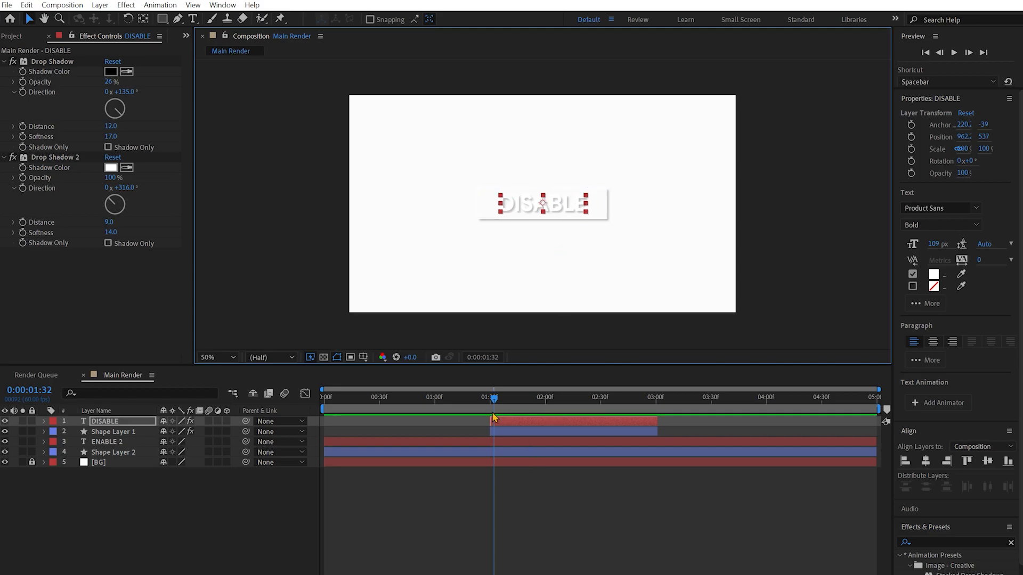
# Parent the ENABLE 2 text to Shape Layer 2 and the DISABLE text to Shape Layer 1.
pyautogui.moveTo(495, 399); pyautogui.dragTo(364, 442)
pyautogui.moveTo(245, 441); pyautogui.dragTo(110, 453)
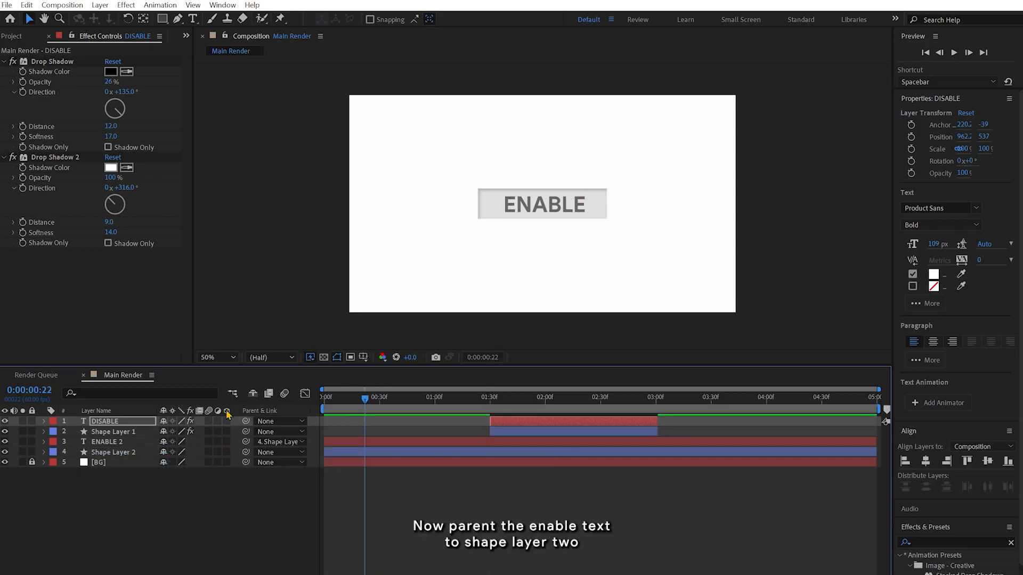
pyautogui.moveTo(245, 421); pyautogui.dragTo(114, 432)
# At 0:00:00:46, scale the cursor.png layer down to about 17% and place it below the button at about 984, 866.
pyautogui.moveTo(364, 398); pyautogui.dragTo(408, 421)
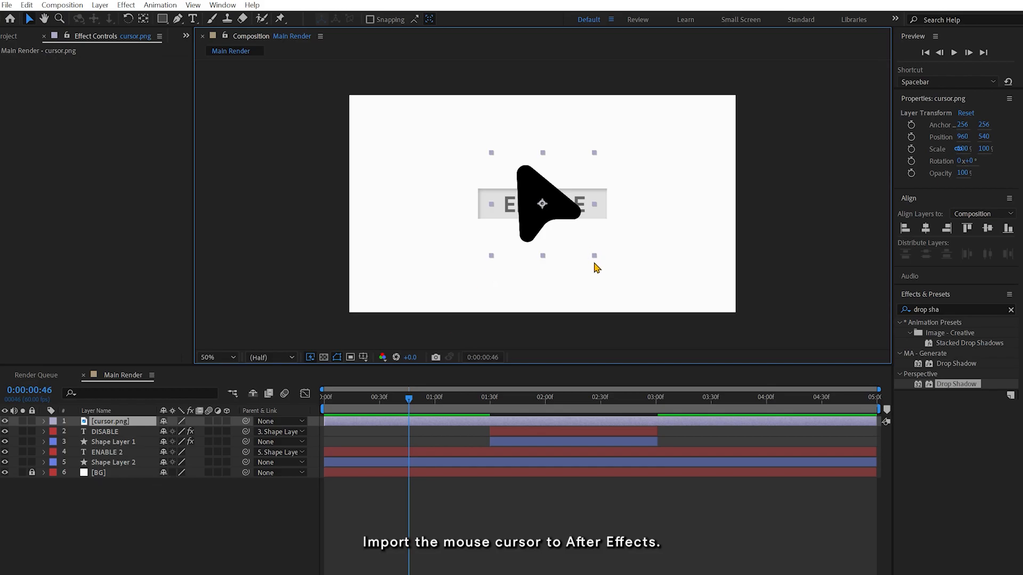
pyautogui.moveTo(595, 258); pyautogui.dragTo(548, 226)
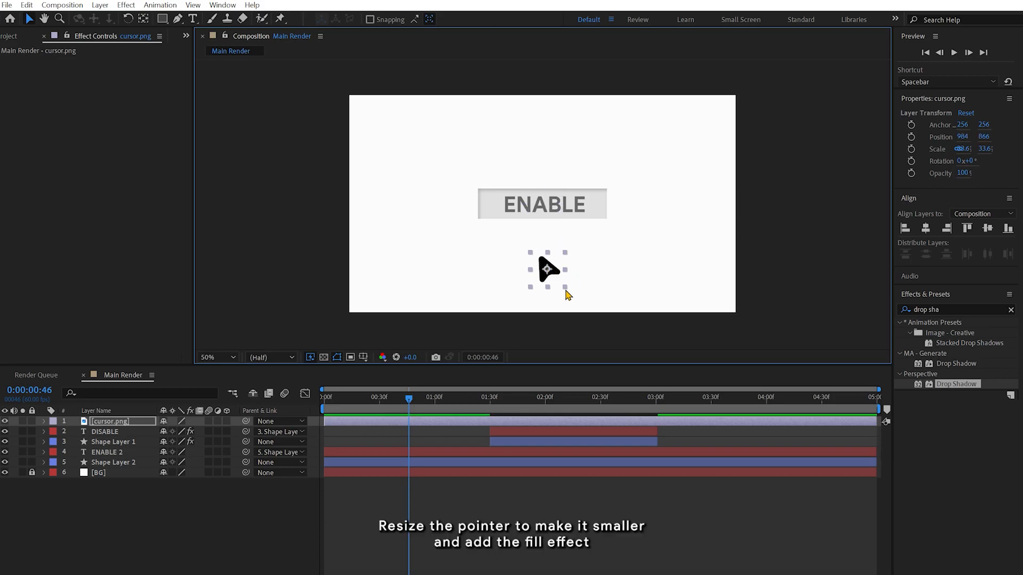
pyautogui.moveTo(565, 288); pyautogui.dragTo(557, 279)
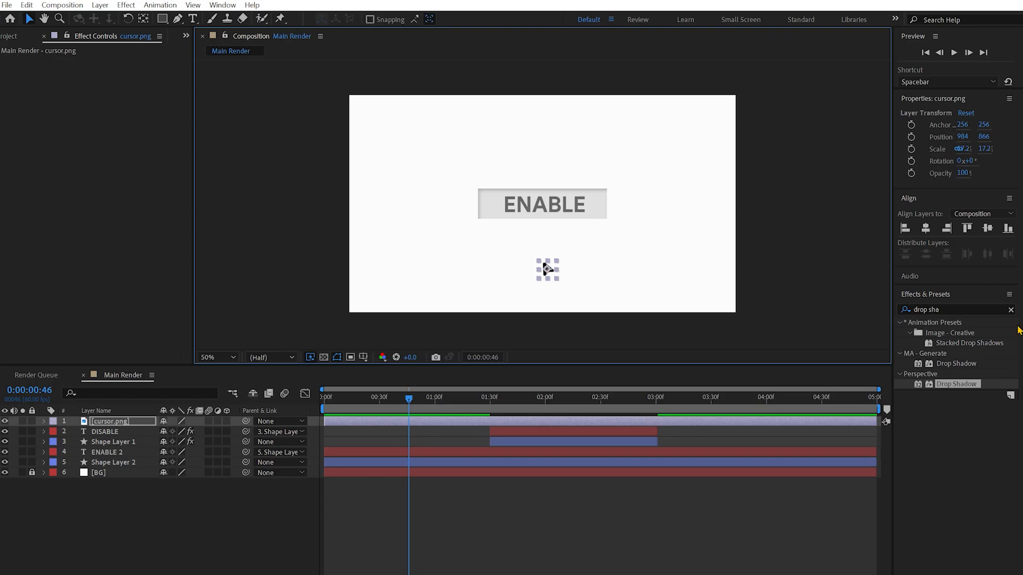
# Find the Fill effect and apply it to the cursor.png layer.
pyautogui.click(951, 310)
pyautogui.hotkey('ctrl', 'a')
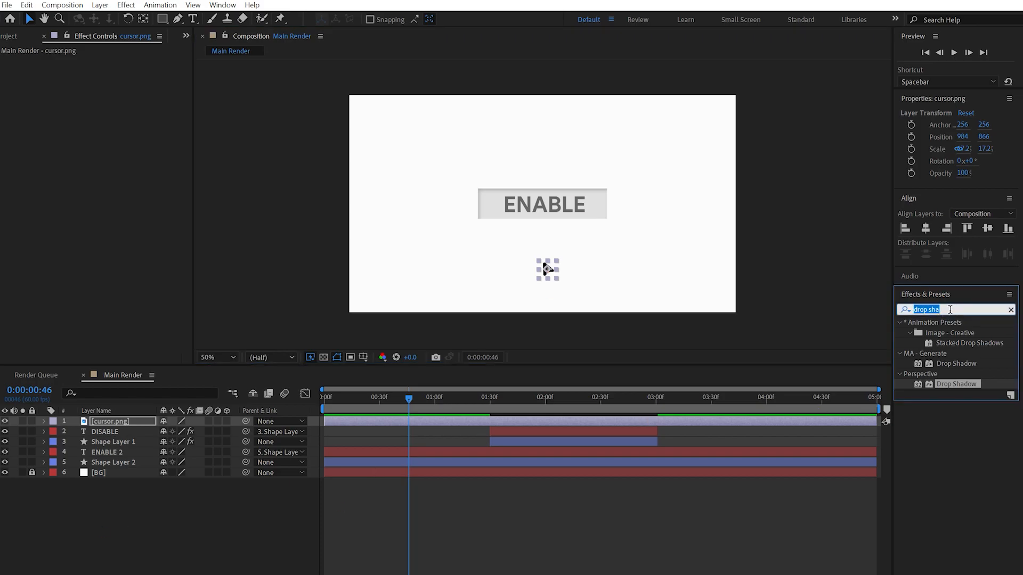
pyautogui.write('fill')
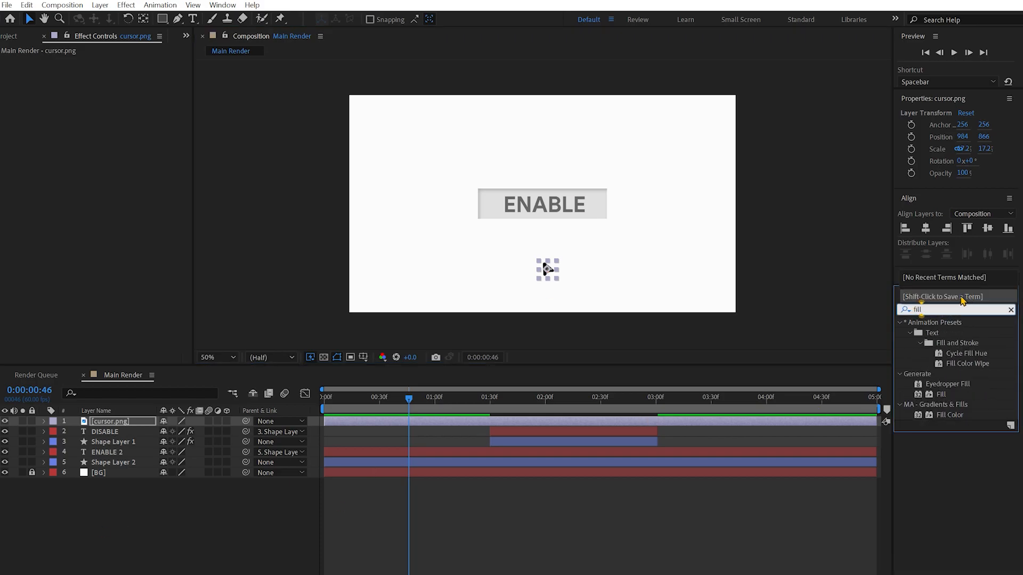
pyautogui.moveTo(940, 395); pyautogui.dragTo(96, 422)
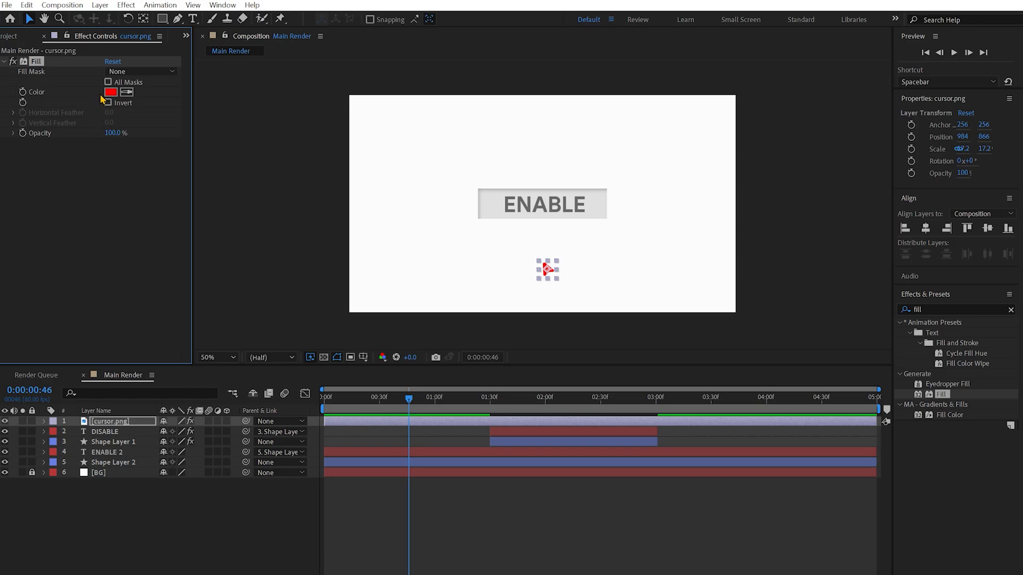
# Set the cursor layer's Fill effect colour to dark grey 2B2B2B and deselect the layer.
pyautogui.click(110, 91)
pyautogui.moveTo(51, 312)
pyautogui.mouseDown()
pyautogui.moveTo(2, 317)
pyautogui.moveTo(1, 354)
pyautogui.mouseUp()
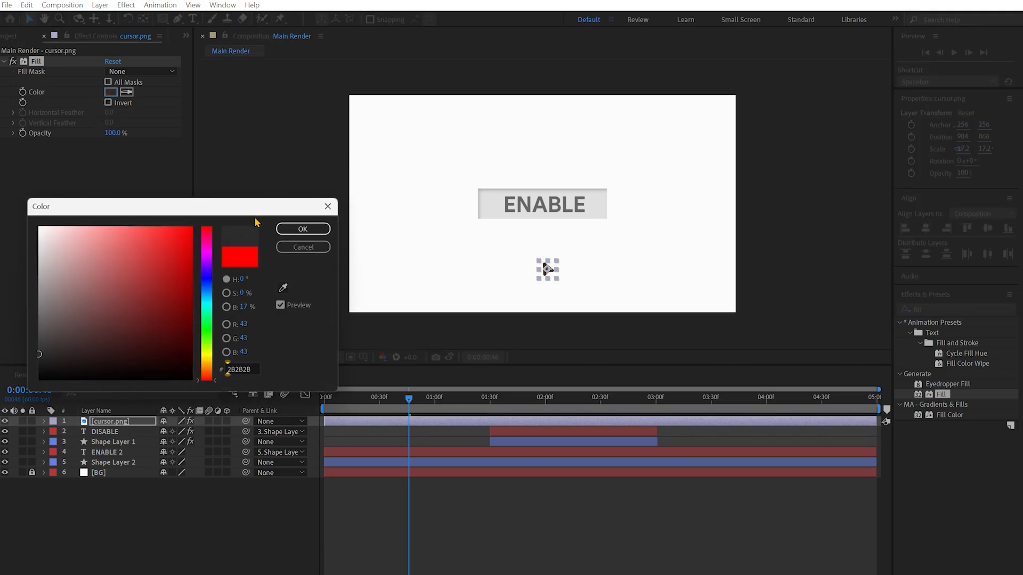
pyautogui.click(302, 228)
pyautogui.click(311, 266)
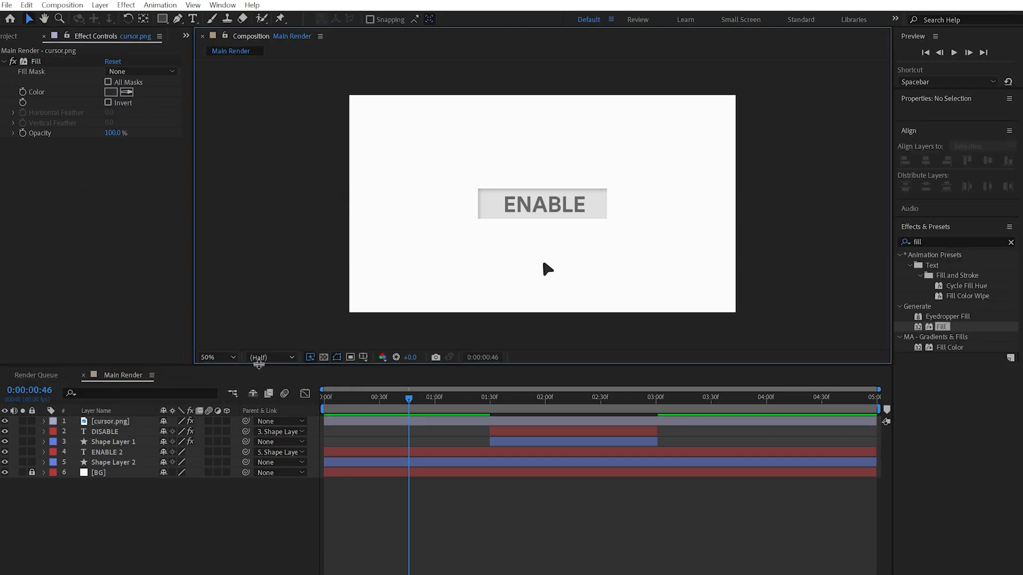
# Move the cursor.png layer below the frame to about 1126, 1150 and set its first Position keyframe at 0:00:00:00.
pyautogui.click(547, 275)
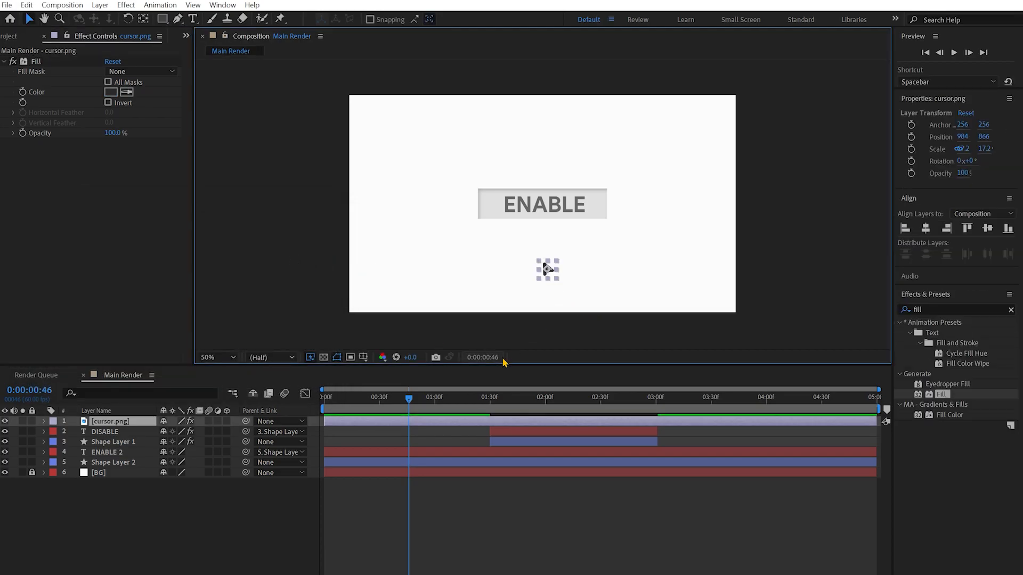
pyautogui.moveTo(547, 275); pyautogui.dragTo(574, 332)
pyautogui.click(114, 422)
pyautogui.press('Home')
pyautogui.press('p')
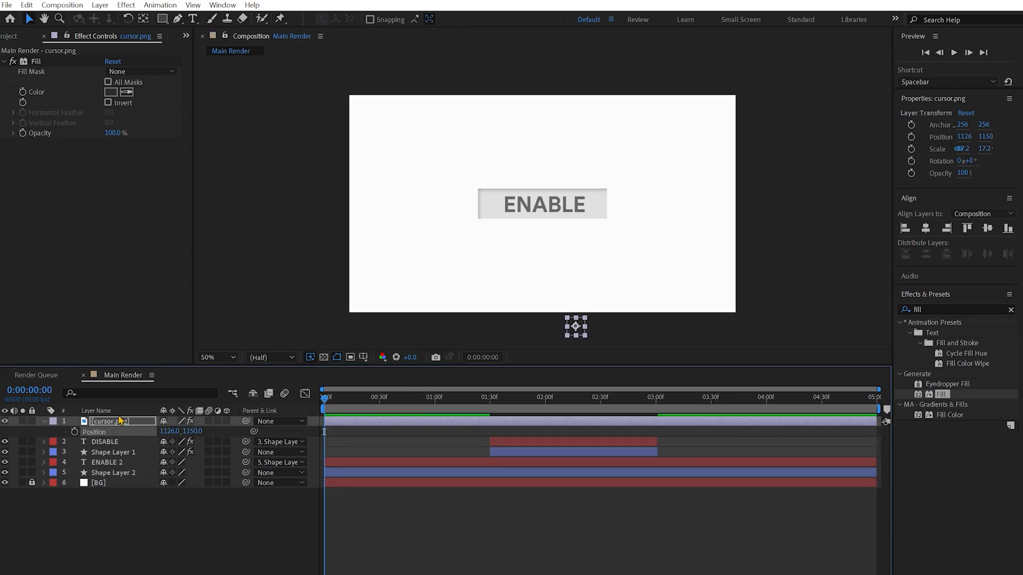
pyautogui.click(74, 431)
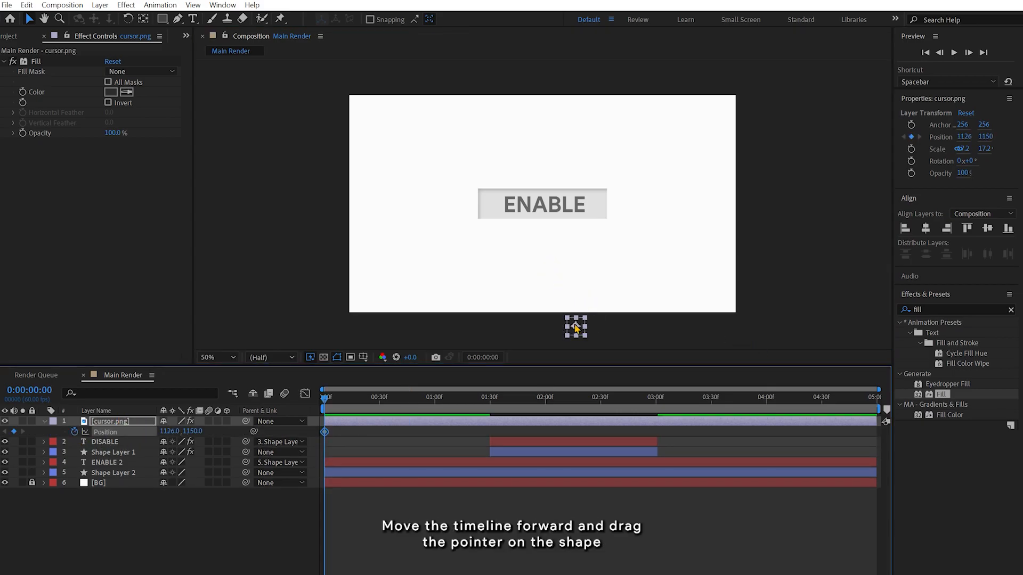
# At 0:00:01:29, move the cursor straight up to the button's lower edge at about 1126, 634, and preview the motion.
pyautogui.moveTo(325, 398); pyautogui.dragTo(488, 416)
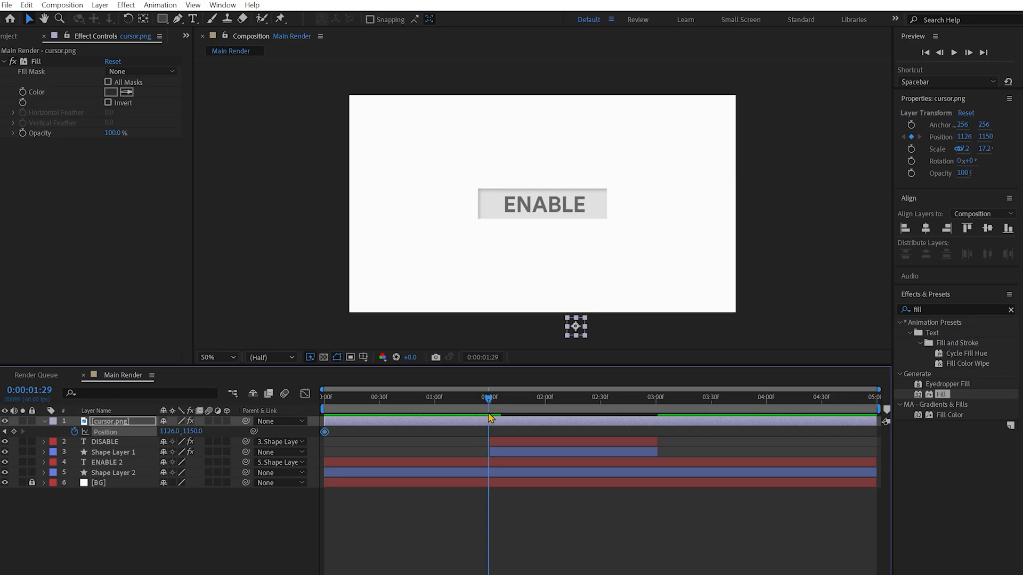
pyautogui.moveTo(578, 328); pyautogui.dragTo(585, 225)
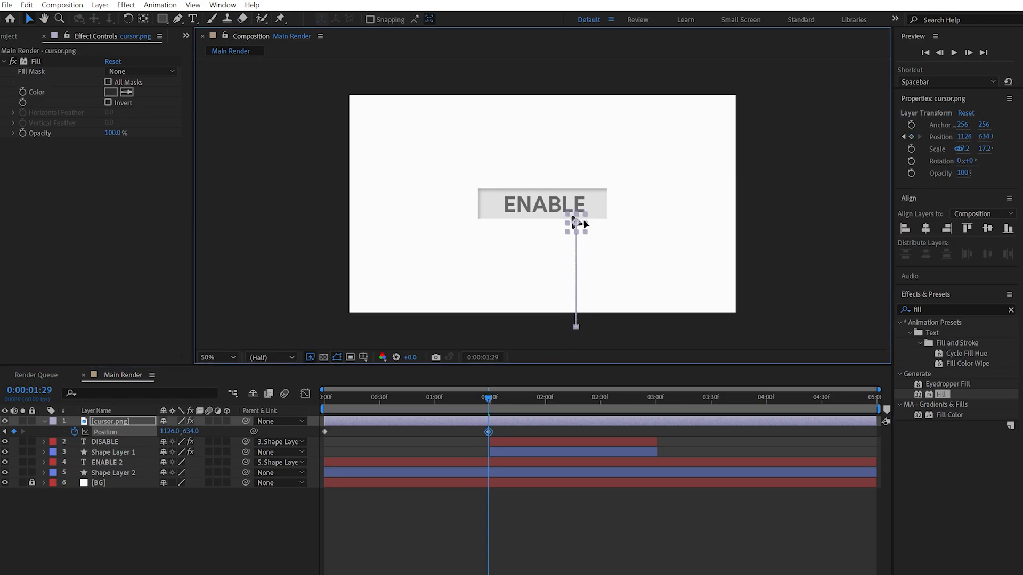
pyautogui.press('space')
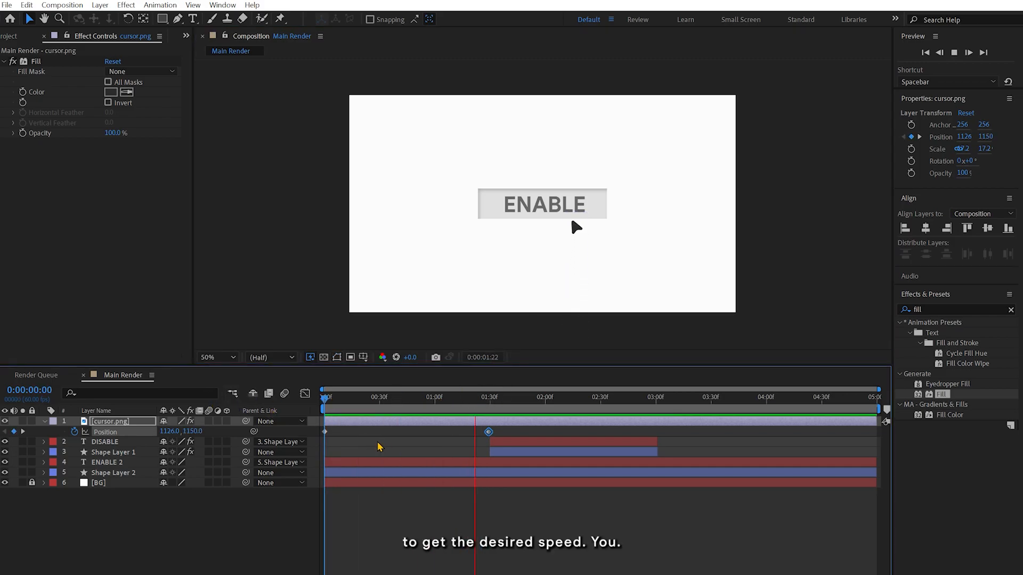
pyautogui.press('space')
# Try moving the second Position keyframe earlier to about 0:00:00:50 and preview the cursor's speed.
pyautogui.moveTo(487, 436); pyautogui.dragTo(418, 438)
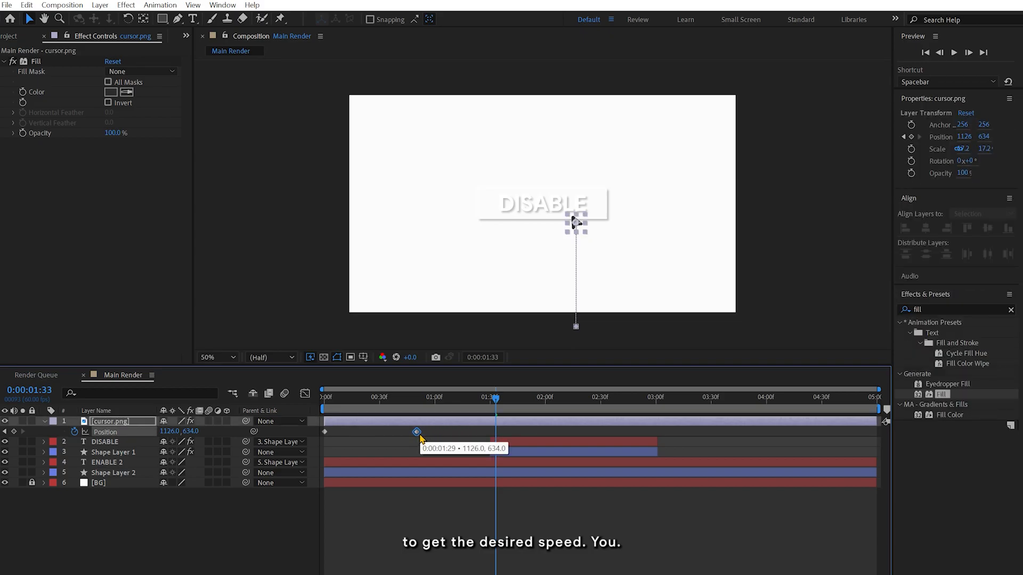
pyautogui.moveTo(485, 403); pyautogui.dragTo(181, 427)
pyautogui.press('space')
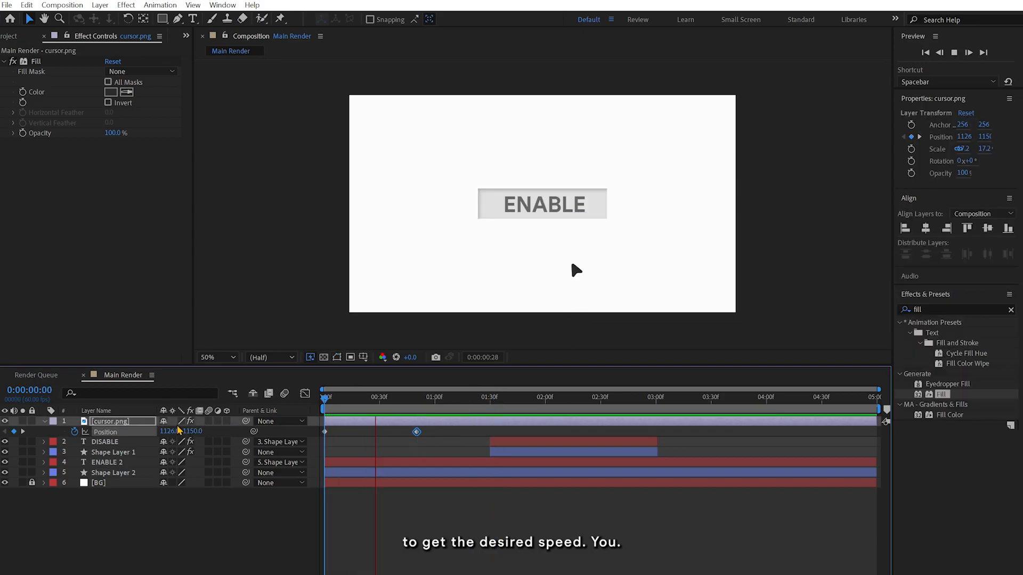
pyautogui.press('space')
# Try an even faster cursor move by shifting the second Position keyframe to about 0:00:00:17, and preview it.
pyautogui.moveTo(417, 432); pyautogui.dragTo(356, 431)
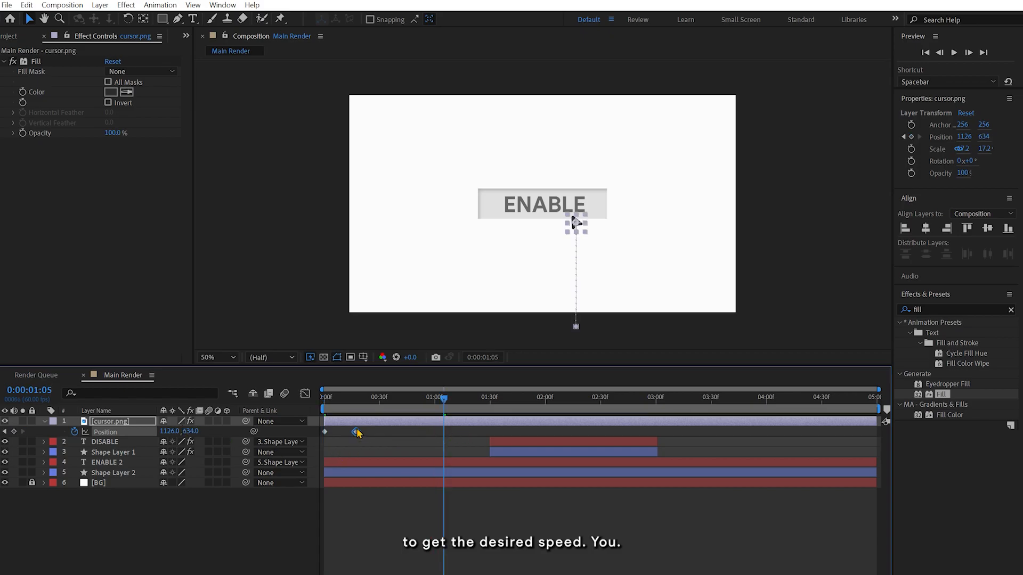
pyautogui.moveTo(418, 408); pyautogui.dragTo(247, 403)
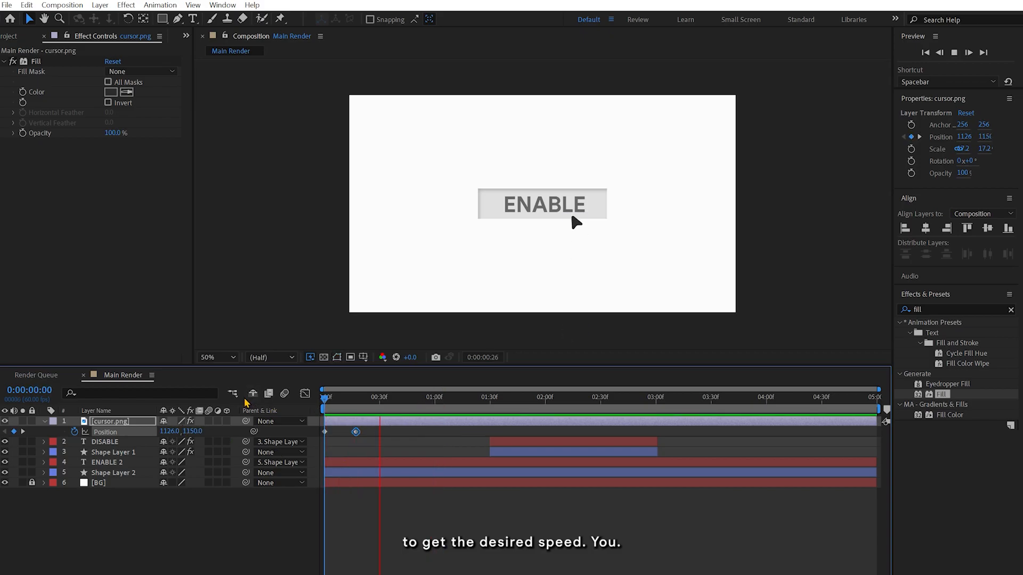
pyautogui.press('space')
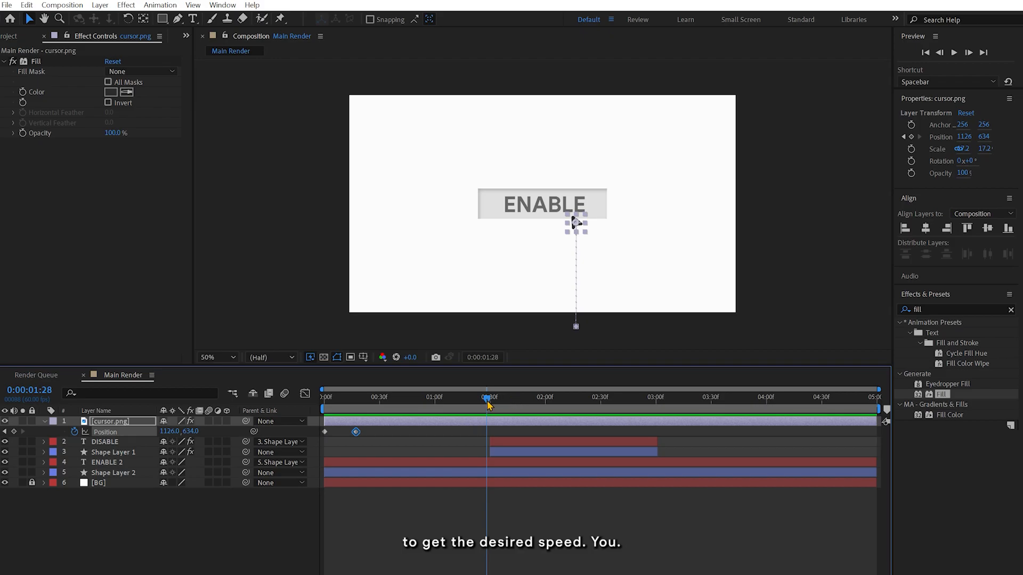
pyautogui.press('space')
pyautogui.press('space')
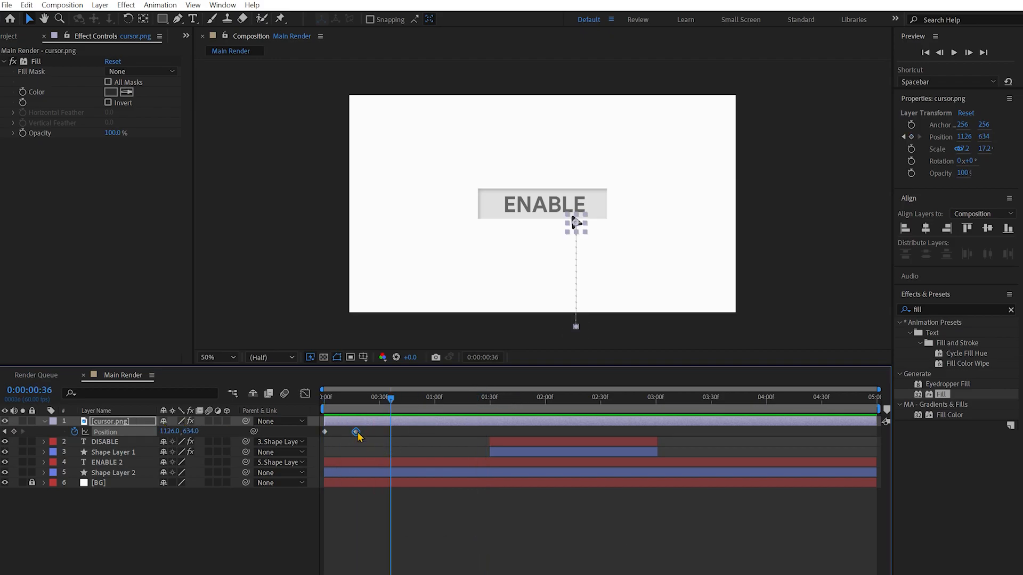
# Retime the second Position keyframe to just before the 0:30 mark and preview the cursor's speed.
pyautogui.press('space')
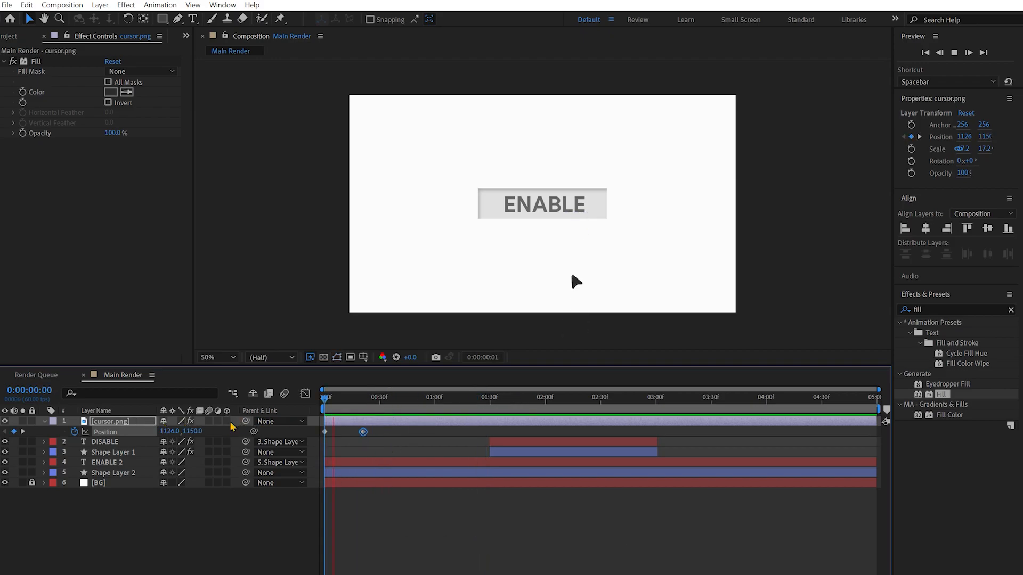
pyautogui.press('space')
pyautogui.moveTo(366, 432); pyautogui.dragTo(377, 432)
pyautogui.press('space')
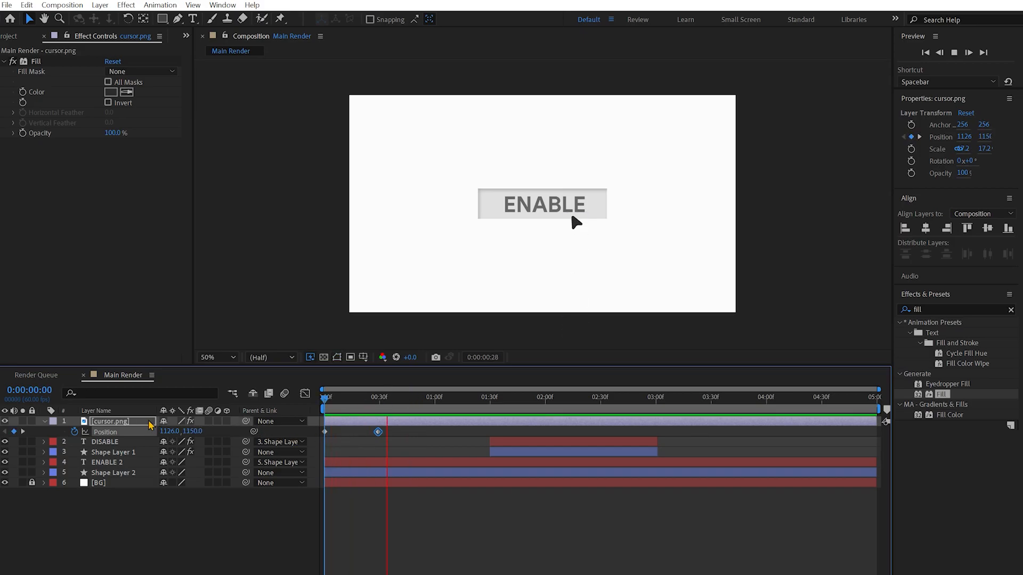
# Apply Easy Ease to both Position keyframes of the cursor layer and preview the result.
pyautogui.moveTo(432, 398)
pyautogui.mouseDown()
pyautogui.moveTo(322, 410)
pyautogui.moveTo(345, 416)
pyautogui.mouseUp()
pyautogui.moveTo(403, 429); pyautogui.dragTo(322, 442)
pyautogui.rightClick(325, 432)
pyautogui.moveTo(367, 425)
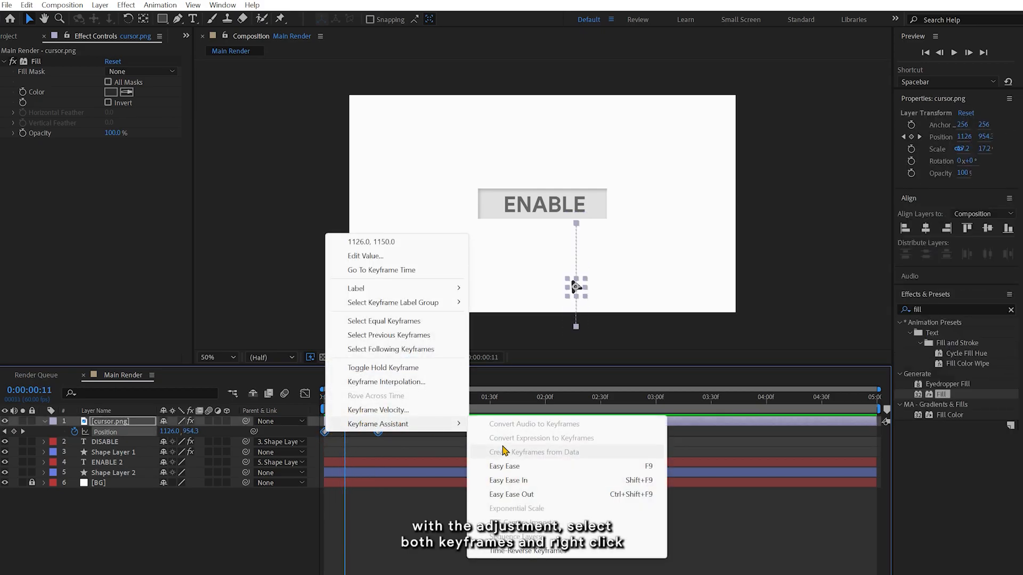
pyautogui.click(504, 466)
pyautogui.press('Home')
pyautogui.press('space')
pyautogui.moveTo(395, 404); pyautogui.dragTo(353, 409)
# Pull the Position keyframe influences toward the middle of the speed graph to form a sharp central peak, and preview the motion.
pyautogui.click(305, 393)
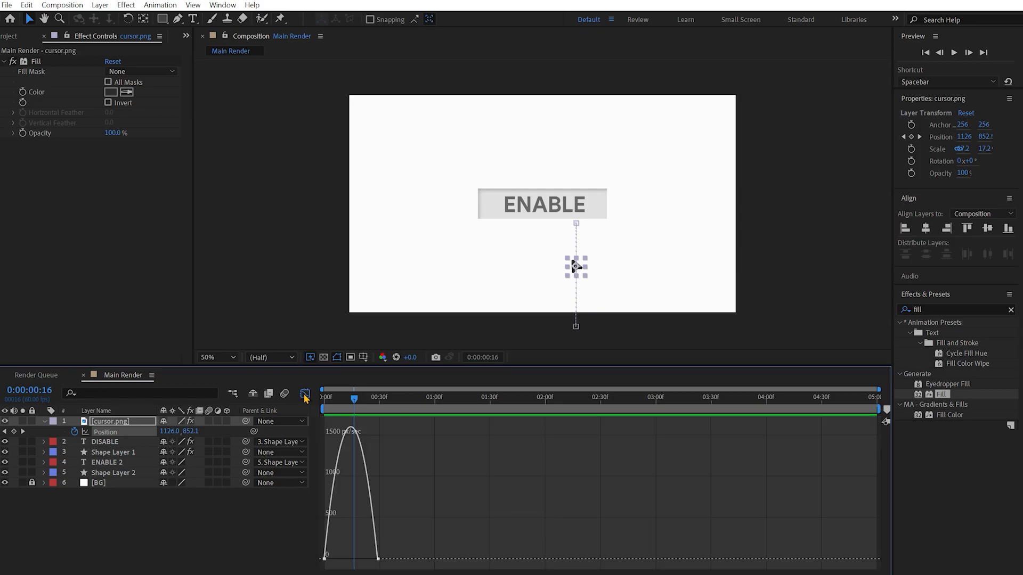
pyautogui.rightClick(383, 441)
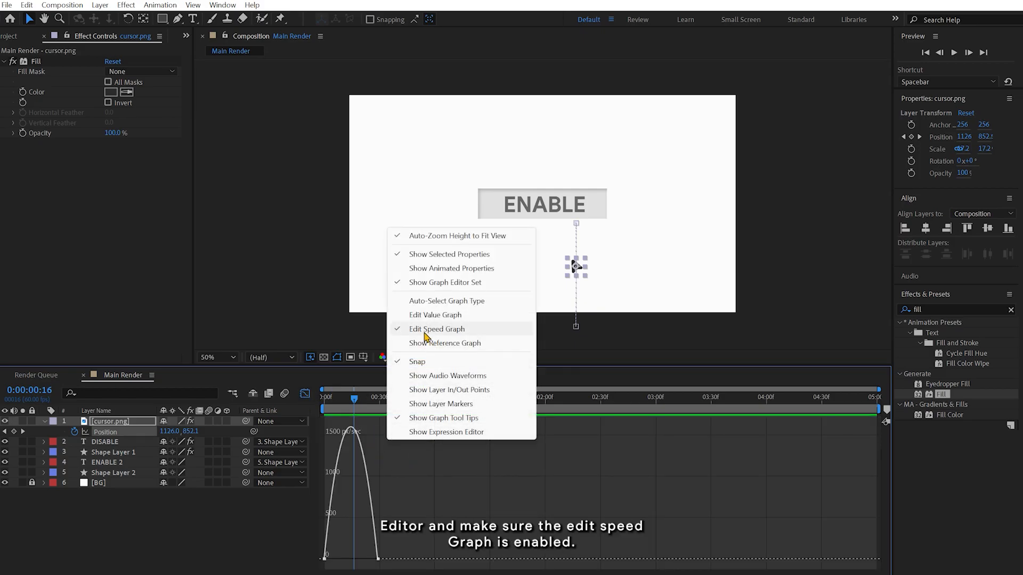
pyautogui.moveTo(396, 554); pyautogui.dragTo(354, 560)
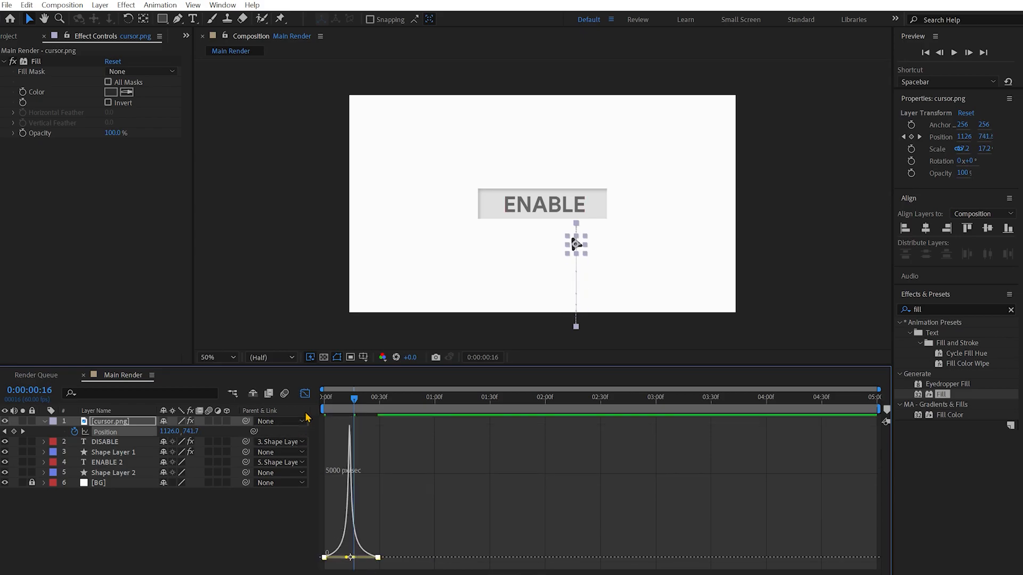
pyautogui.click(305, 393)
pyautogui.press('Home')
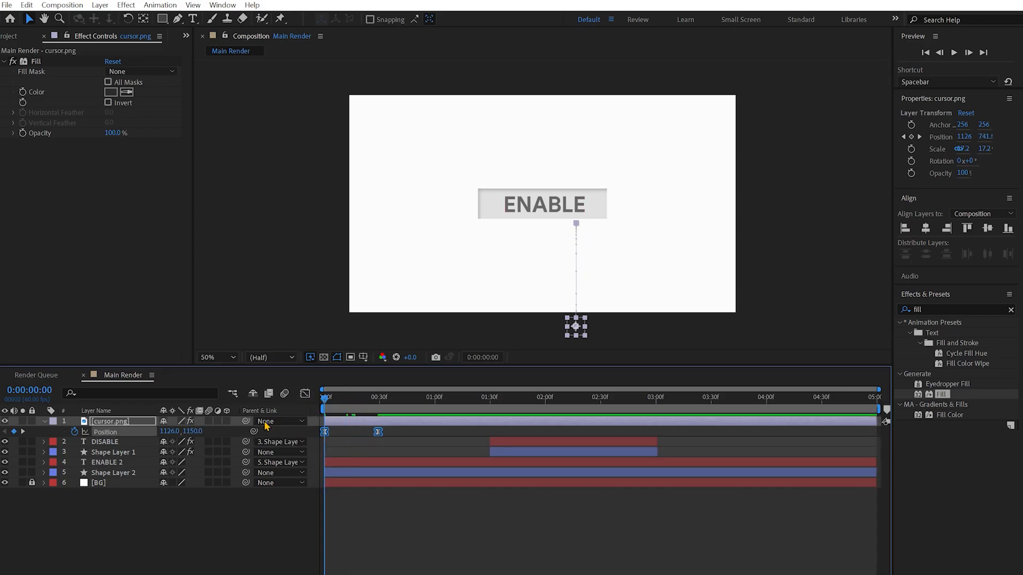
pyautogui.press('space')
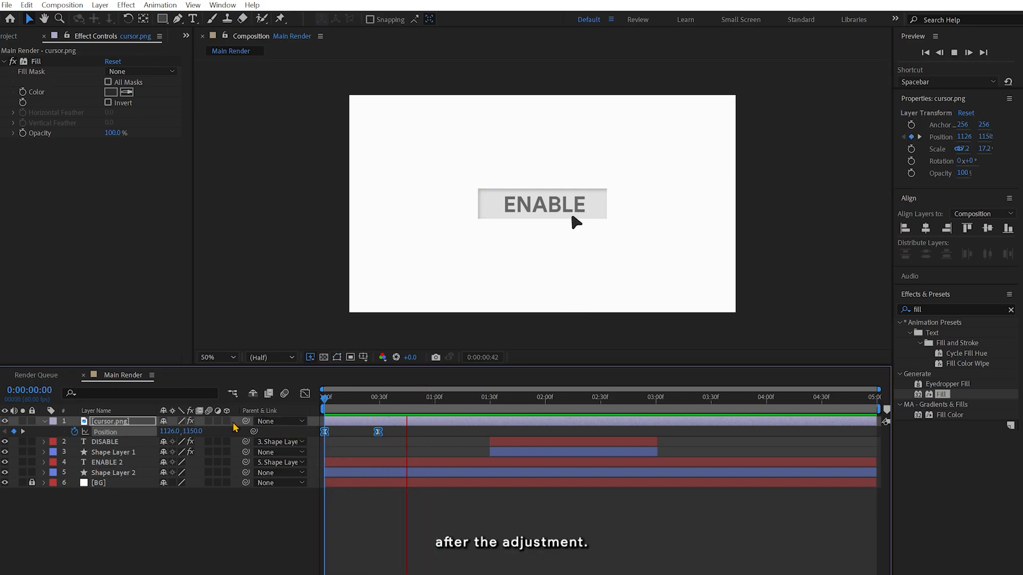
pyautogui.press('space')
# Set a Scale keyframe of 17.2% on the cursor layer at 0:00:01:17.
pyautogui.moveTo(464, 400); pyautogui.dragTo(468, 401)
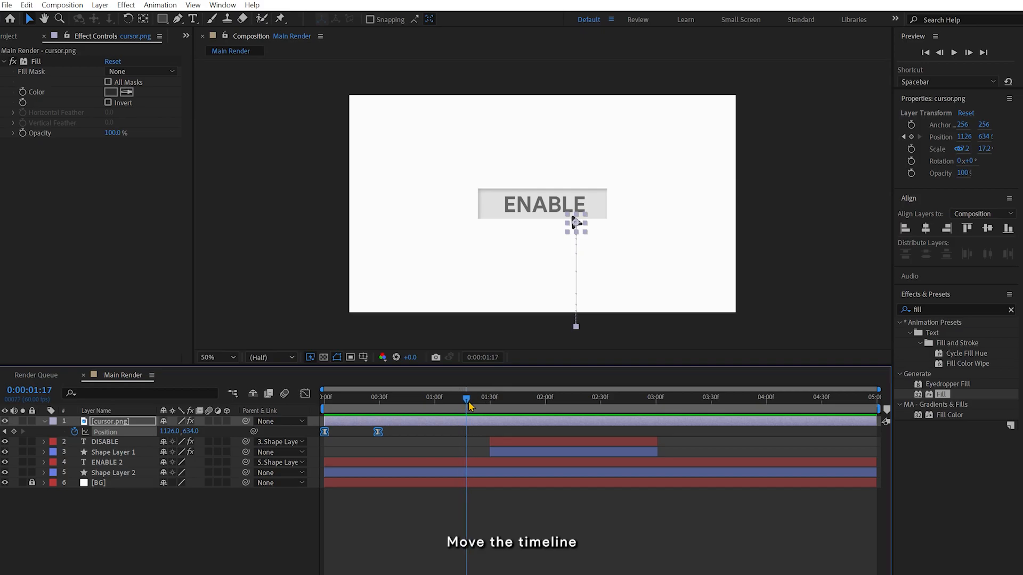
pyautogui.click(112, 422)
pyautogui.press('s')
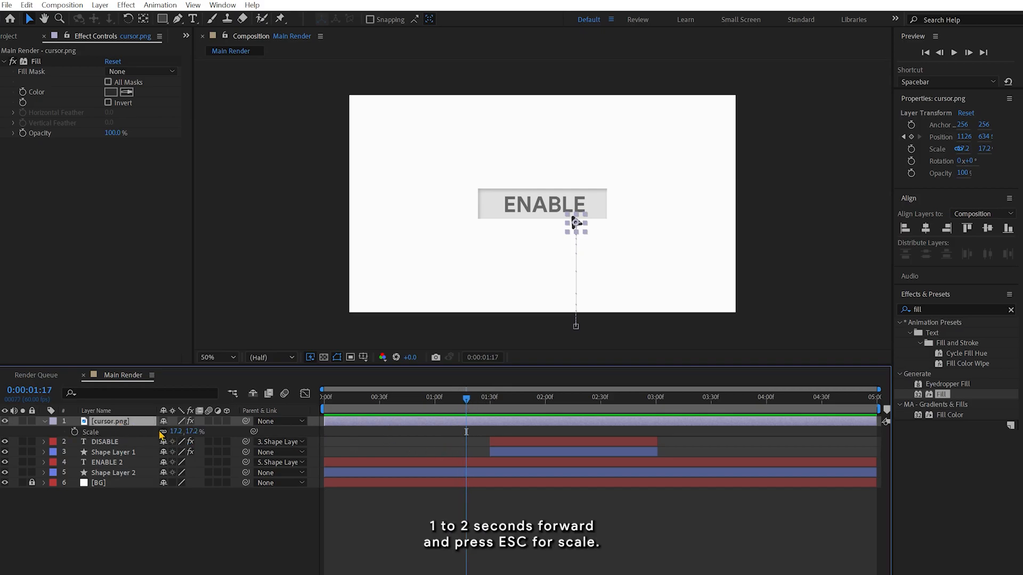
pyautogui.click(74, 432)
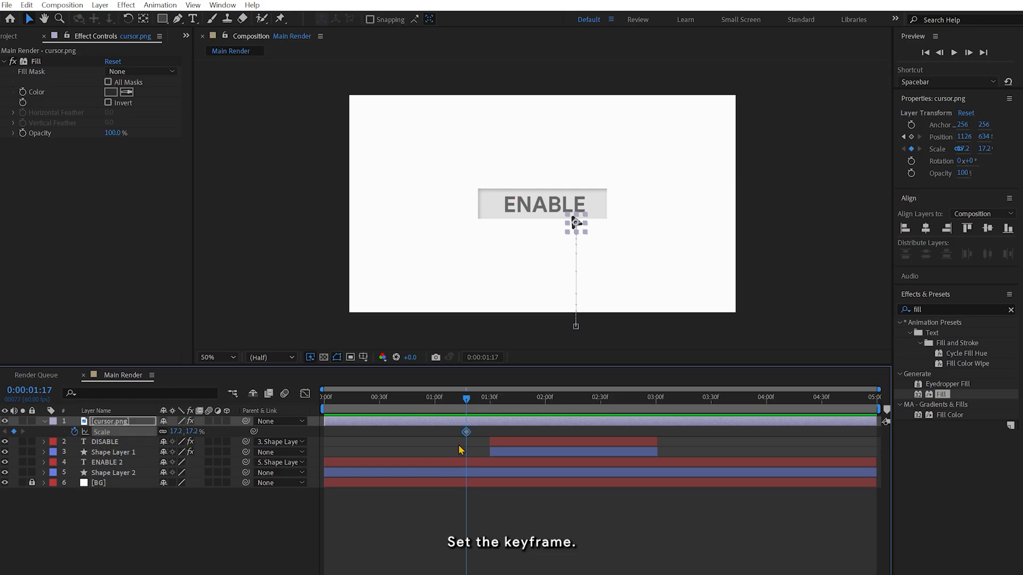
# Add a Scale keyframe of 15.2% to the cursor layer at 0:00:01:20.
pyautogui.moveTo(468, 400); pyautogui.dragTo(472, 400)
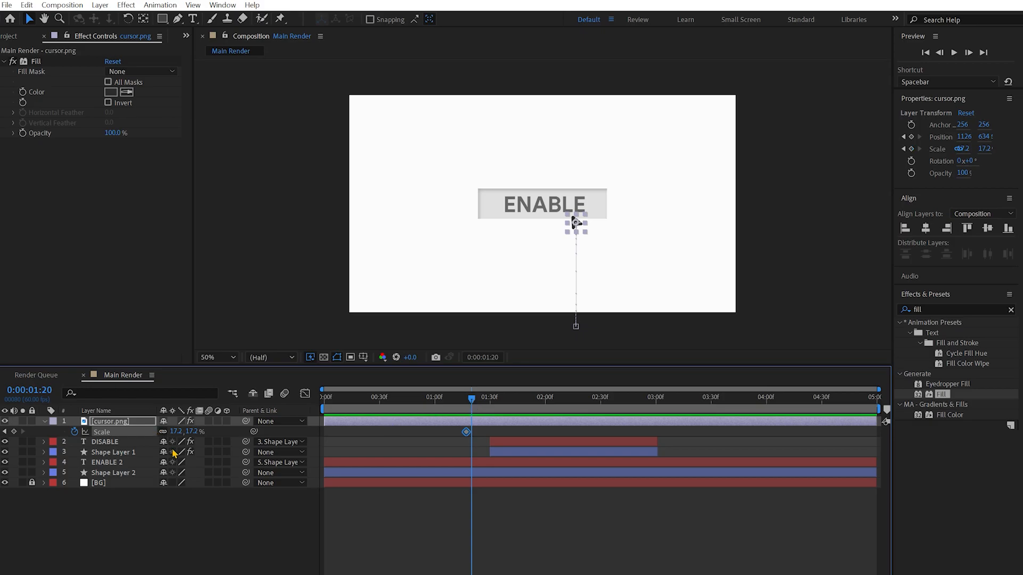
pyautogui.click(174, 431)
pyautogui.write('15')
pyautogui.press('Return')
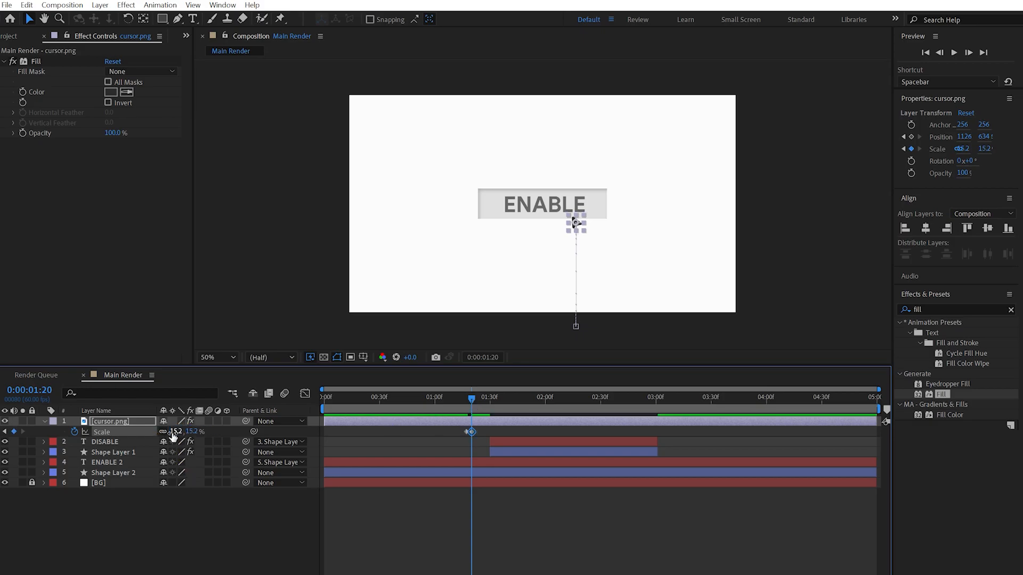
# Return the cursor's Scale to 17.2% with a keyframe at 0:00:01:24 and preview the click animation from the start.
pyautogui.moveTo(469, 402); pyautogui.dragTo(477, 402)
pyautogui.click(176, 432)
pyautogui.write('17')
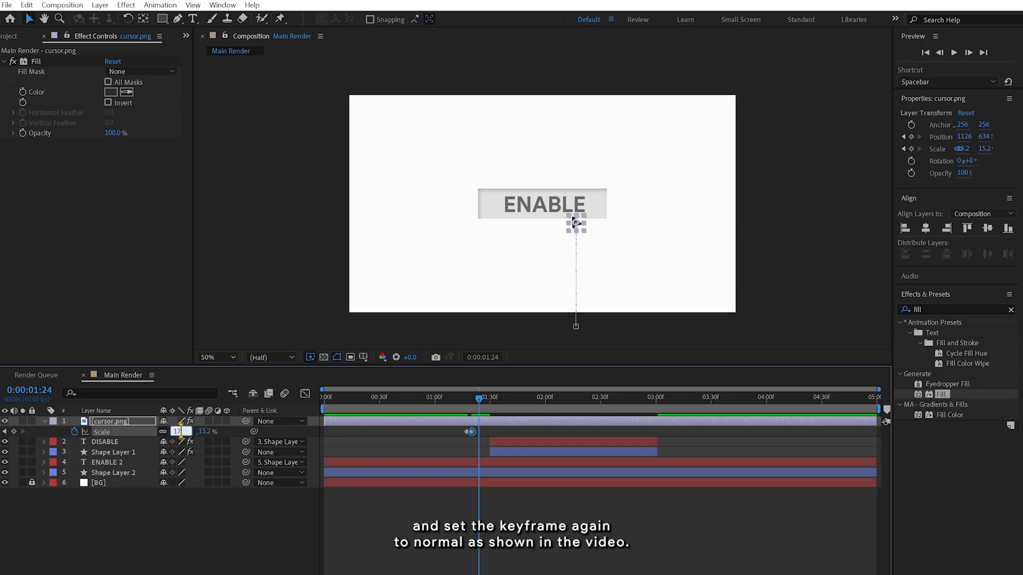
pyautogui.write('.2')
pyautogui.press('Return')
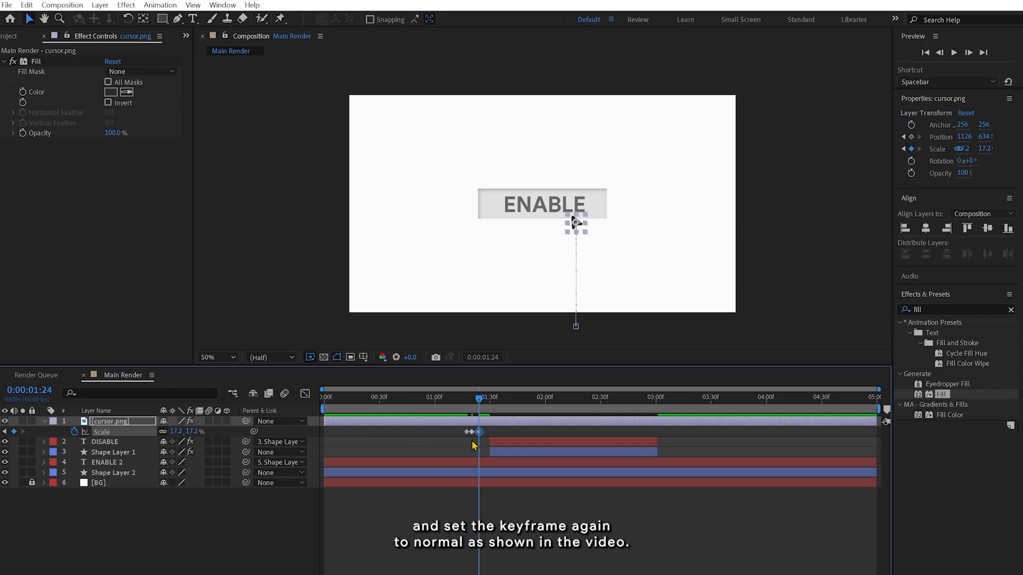
pyautogui.press('Home')
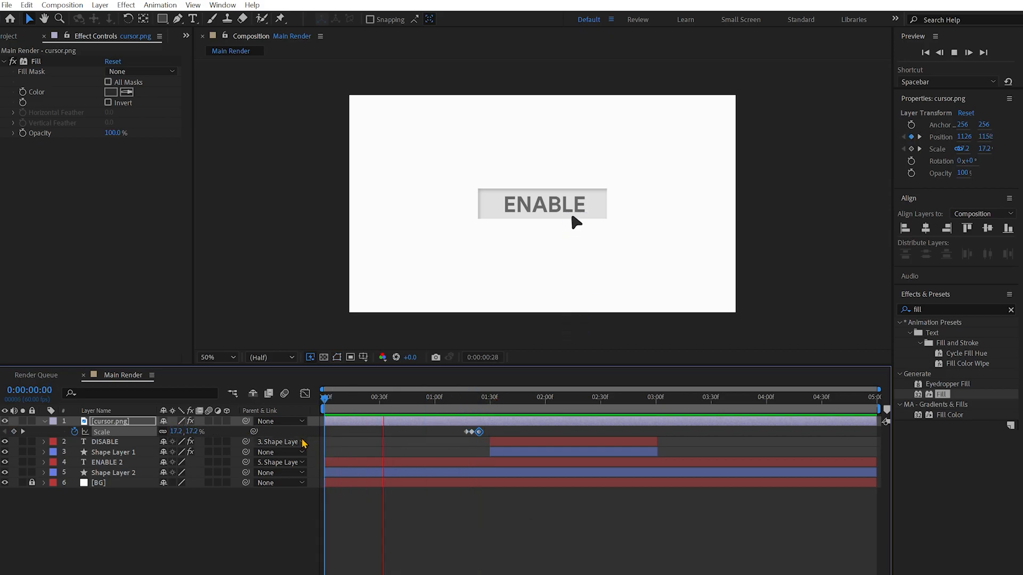
pyautogui.press('space')
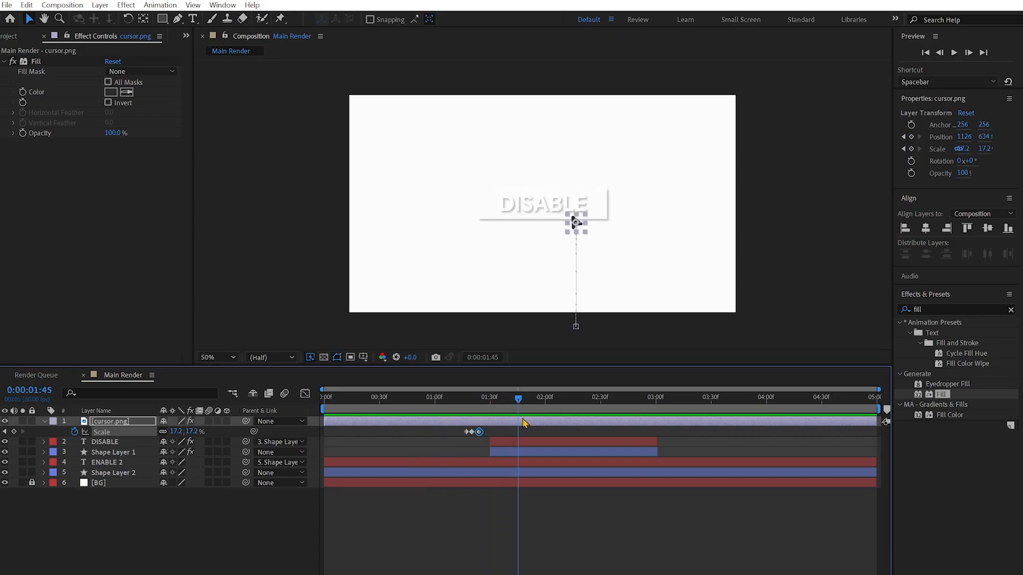
# Shift the DISABLE and Shape Layer 1 layers earlier so both start near the cursor's Scale keyframes, at about 0:00:01:23.
pyautogui.moveTo(518, 404); pyautogui.dragTo(476, 416)
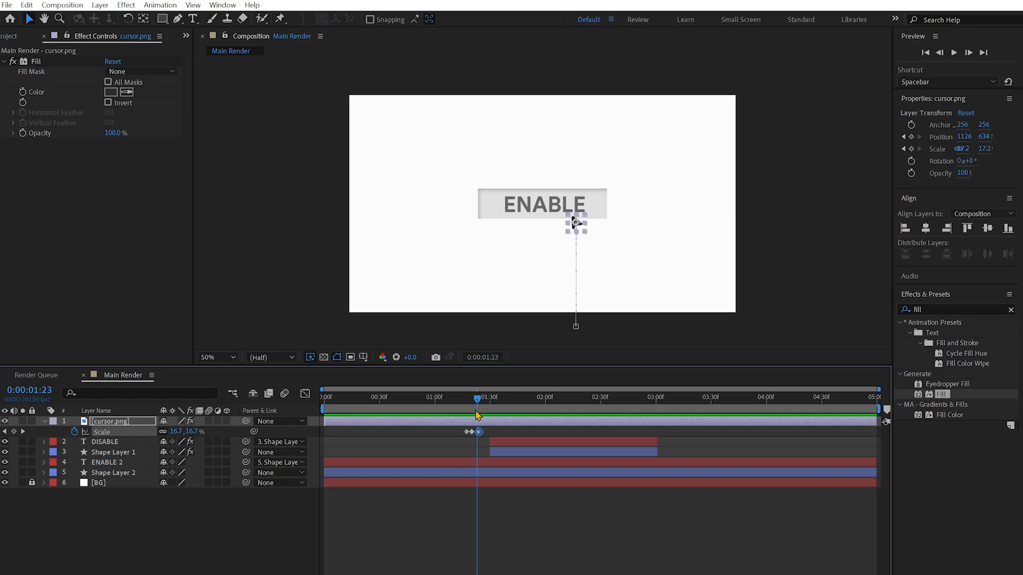
pyautogui.click(127, 443)
pyautogui.keyDown('shift'); pyautogui.click(133, 452); pyautogui.keyUp('shift')
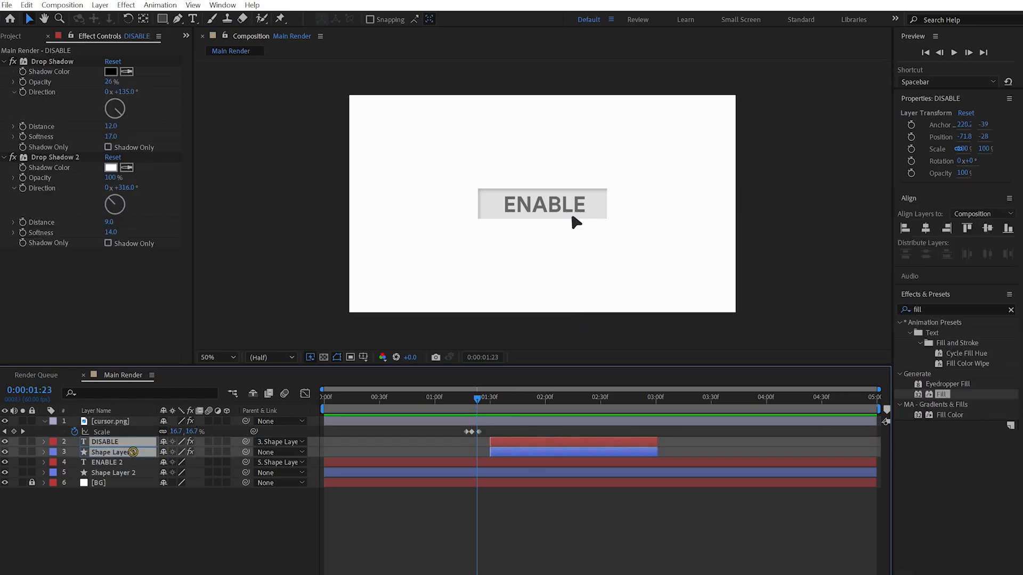
pyautogui.moveTo(537, 449); pyautogui.dragTo(521, 453)
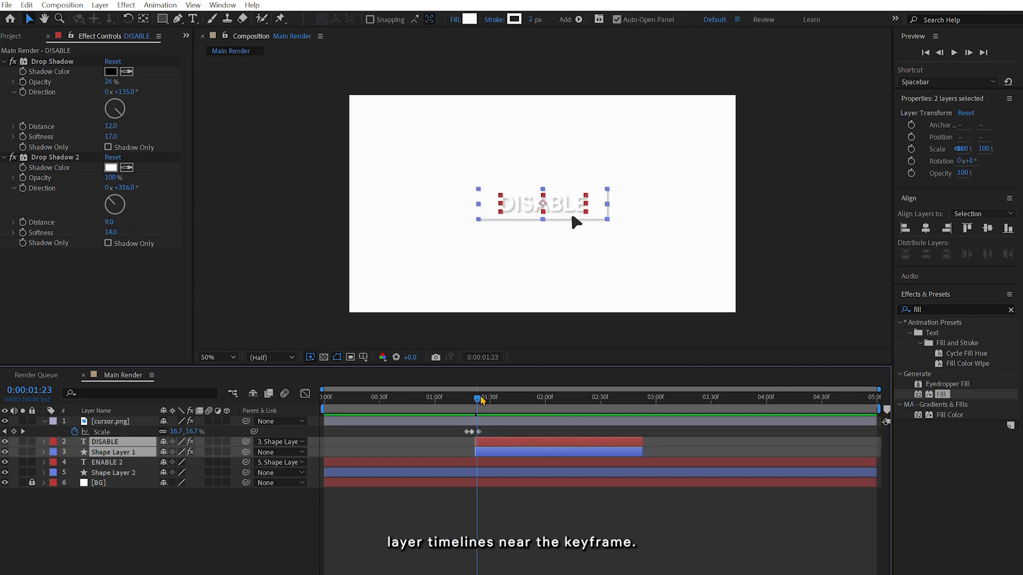
pyautogui.moveTo(479, 410); pyautogui.dragTo(480, 412)
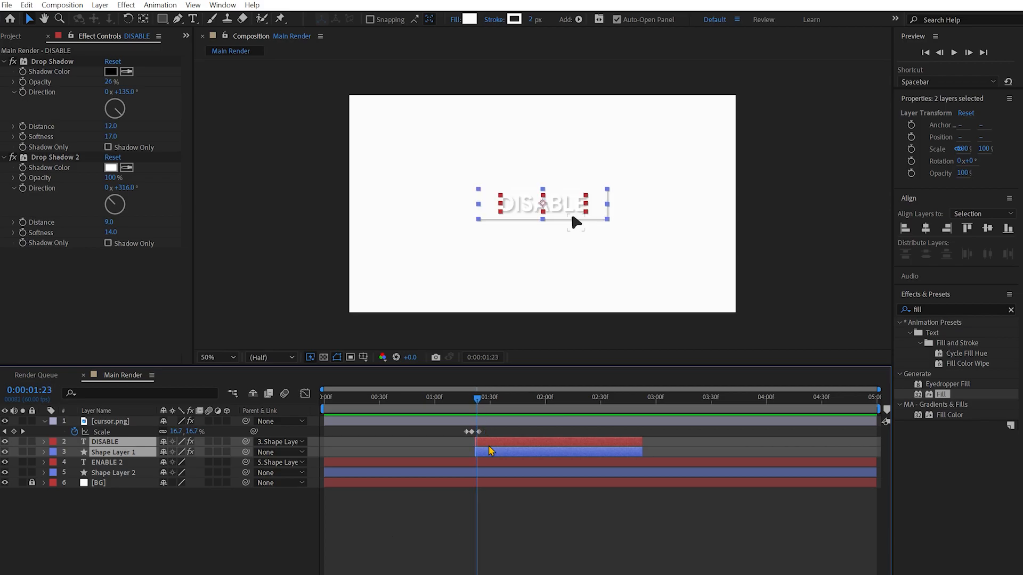
# Add 100% Scale keyframes to DISABLE and Shape Layer 1 at their start, and shift both layers so they begin at 0:00:01:24.
pyautogui.press('s')
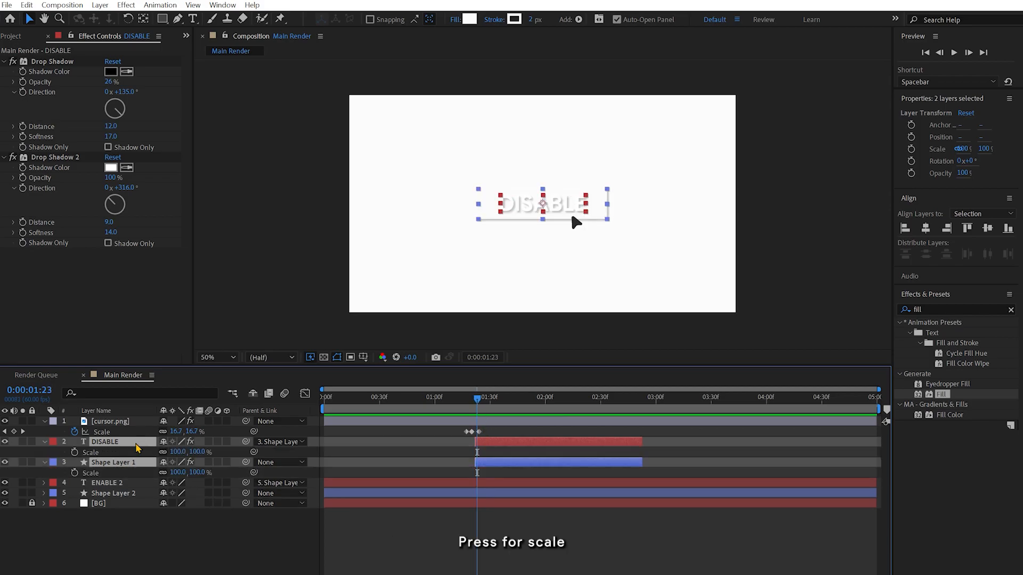
pyautogui.click(75, 452)
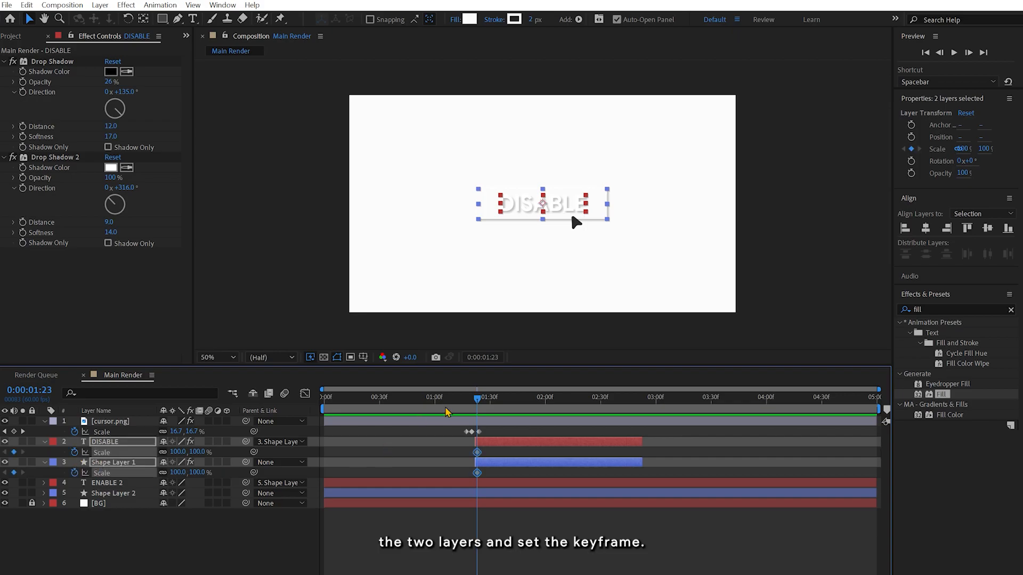
pyautogui.moveTo(478, 407); pyautogui.dragTo(480, 408)
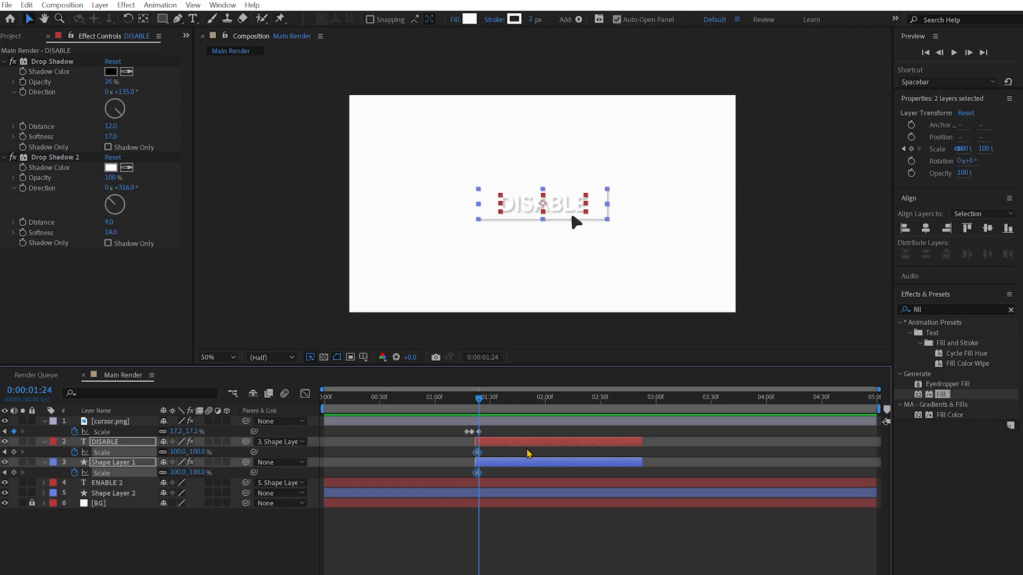
pyautogui.moveTo(496, 441); pyautogui.dragTo(499, 442)
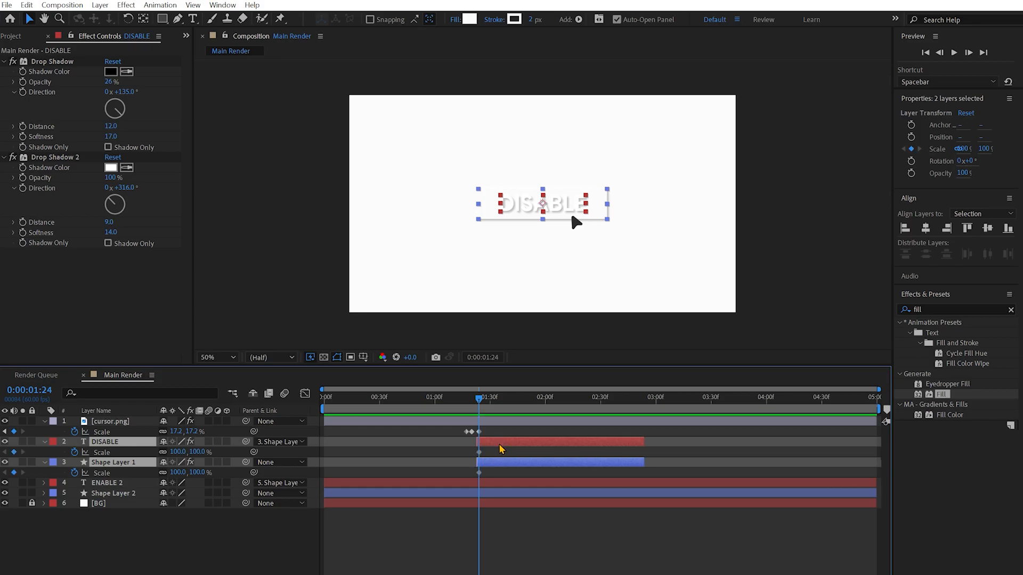
# Add Scale keyframes of 95% to the DISABLE and Shape Layer 1 layers at 0:00:01:26.
pyautogui.moveTo(480, 401); pyautogui.dragTo(484, 404)
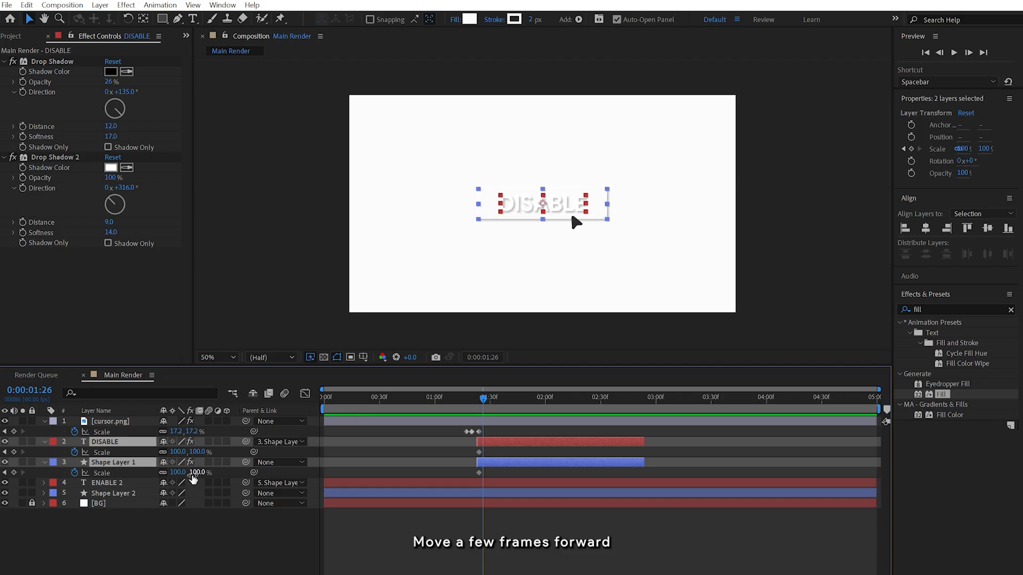
pyautogui.click(178, 452)
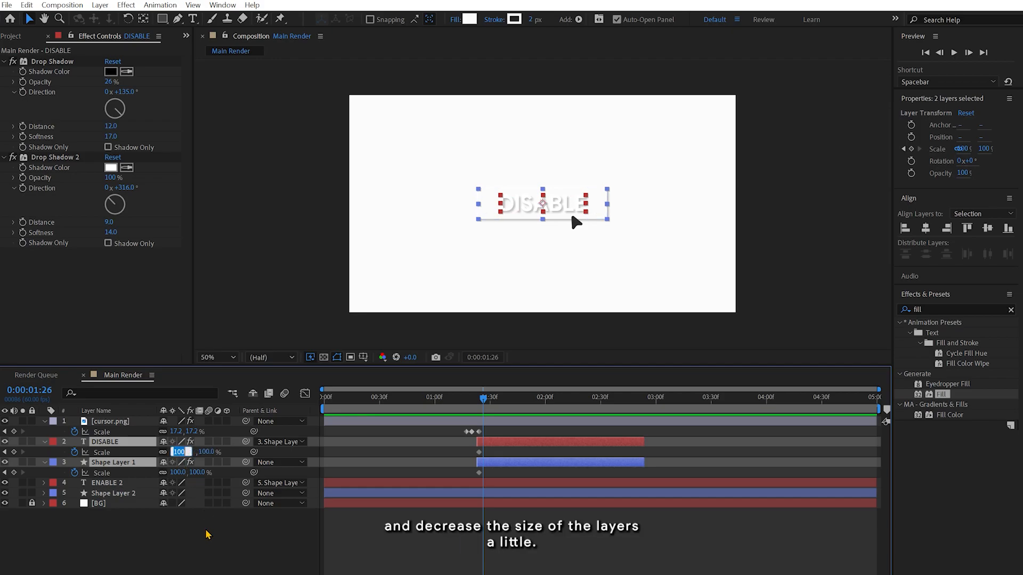
pyautogui.write('95')
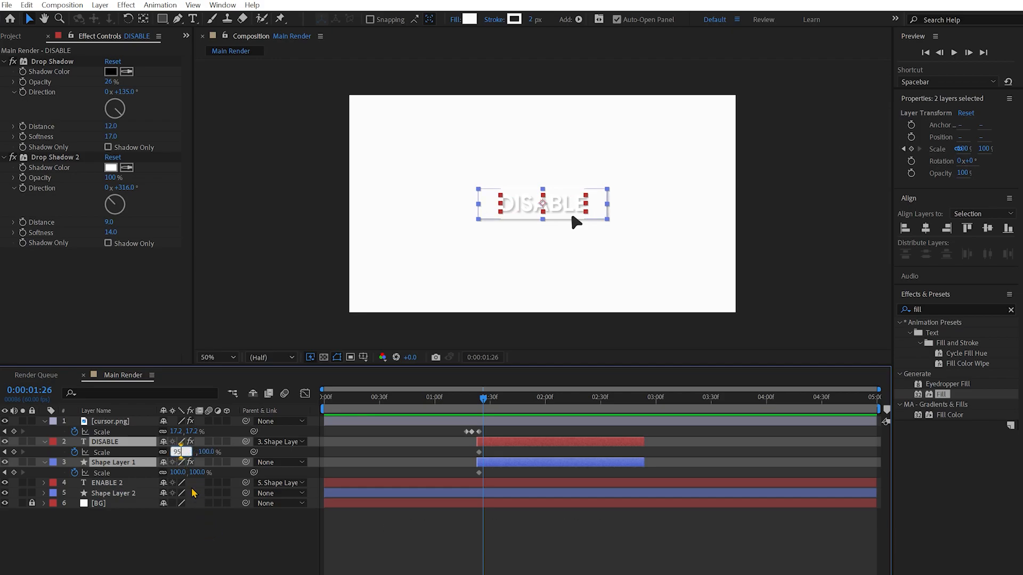
pyautogui.click(173, 473)
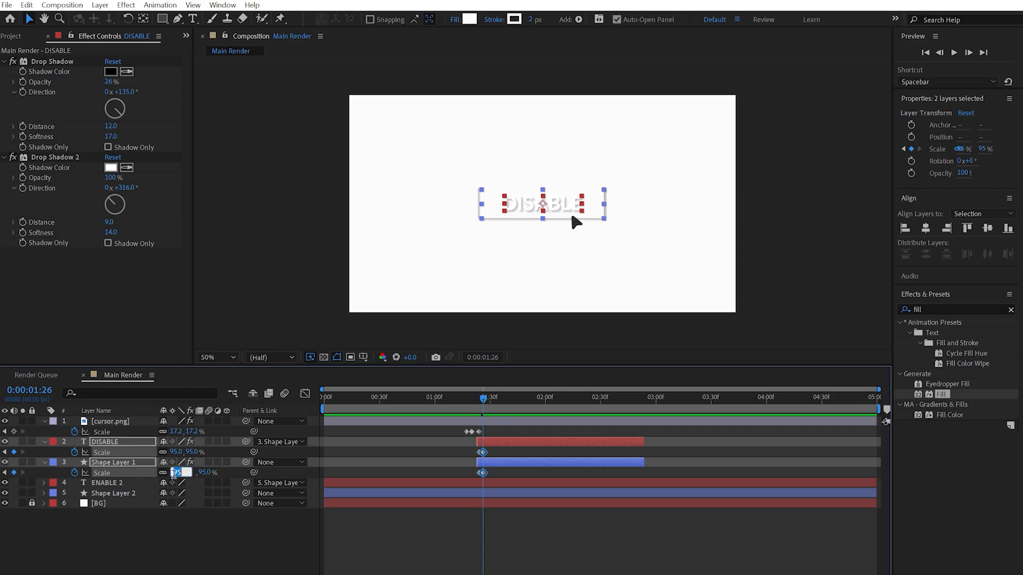
# Return the Scale of DISABLE and Shape Layer 1 to 100% with keyframes at 0:00:01:29 and preview the animation from the start.
pyautogui.moveTo(482, 399); pyautogui.dragTo(489, 400)
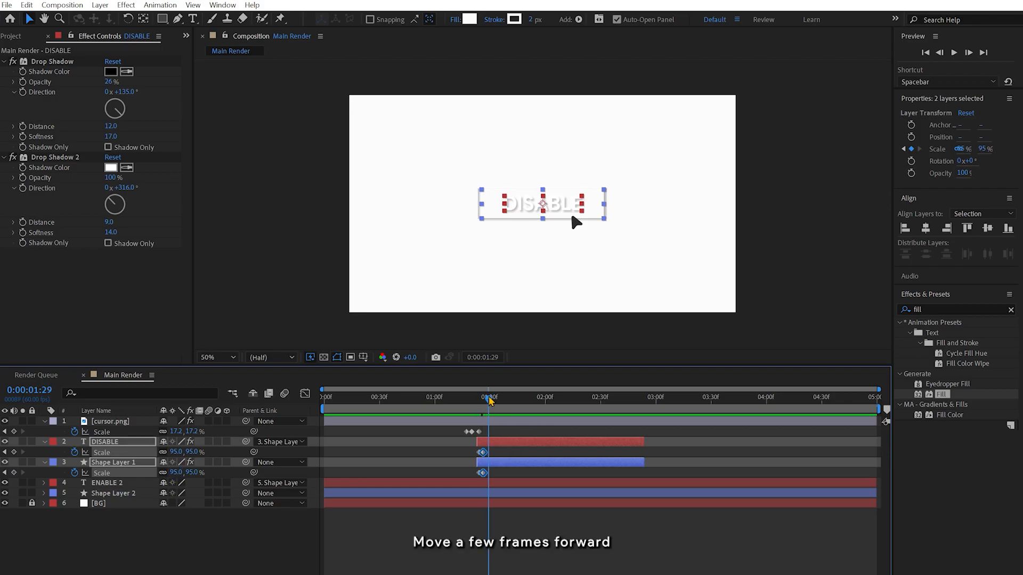
pyautogui.click(175, 452)
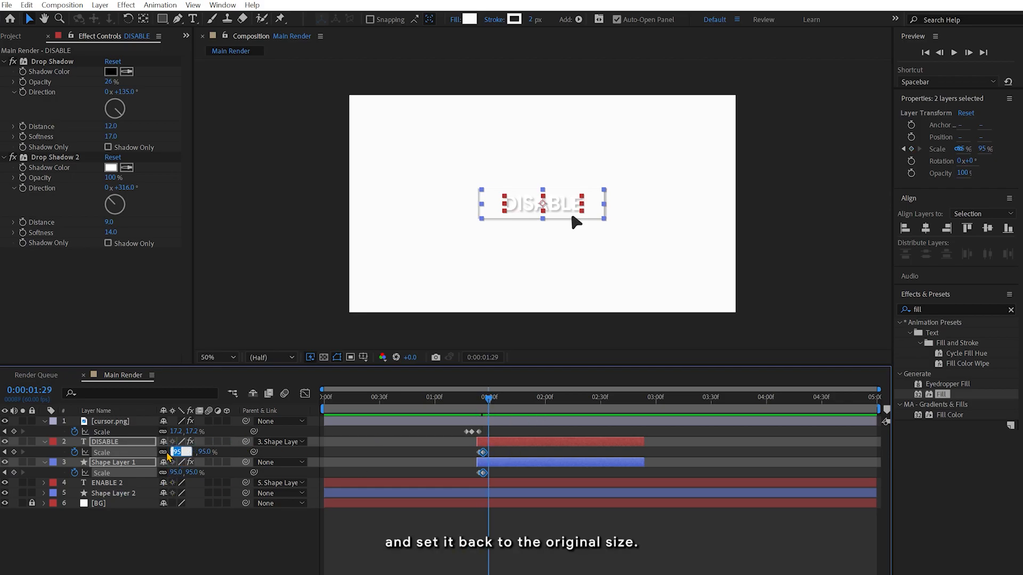
pyautogui.write('100')
pyautogui.press('Return')
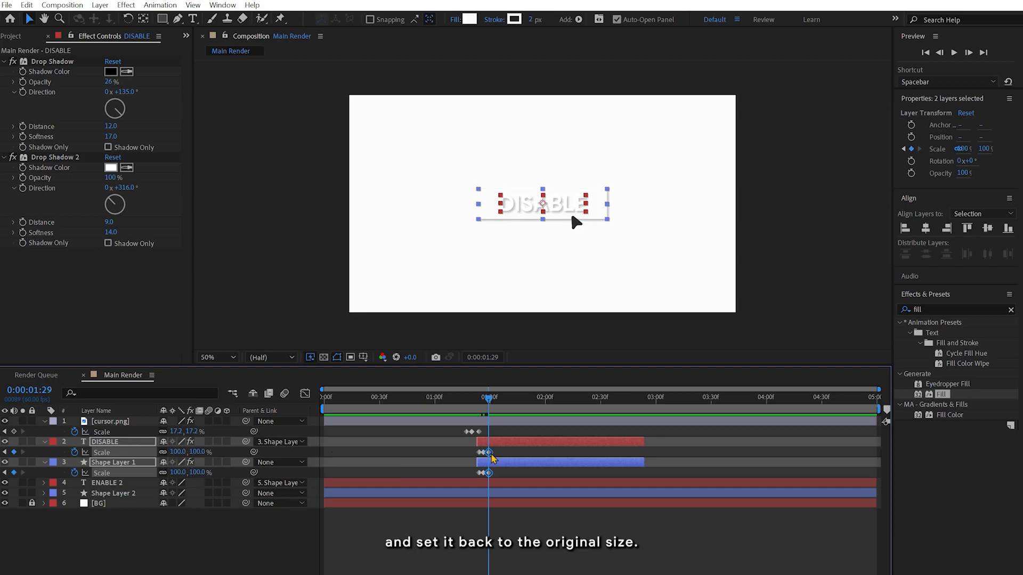
pyautogui.press('pageup')
pyautogui.press('Home')
pyautogui.press('space')
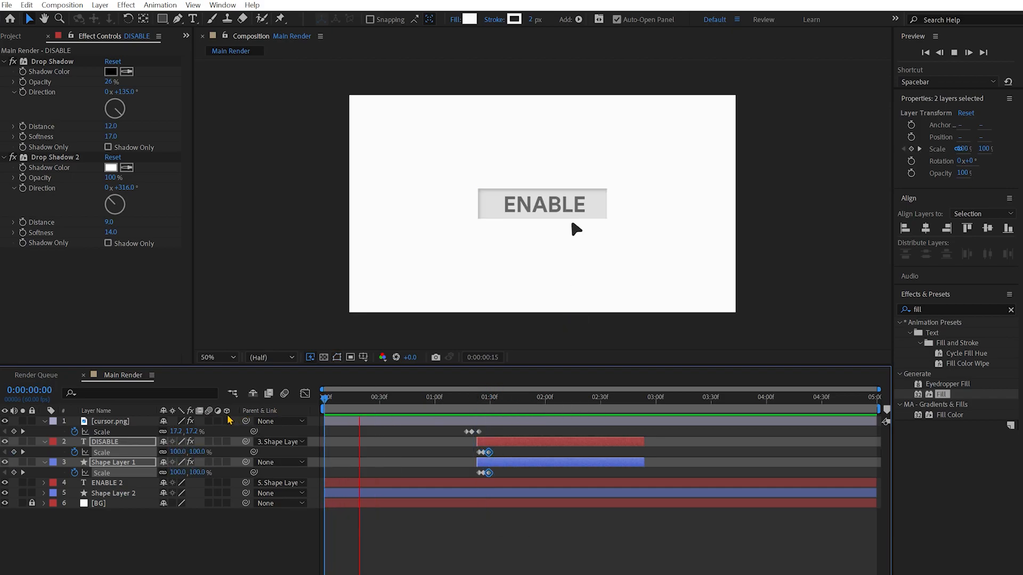
pyautogui.press('space')
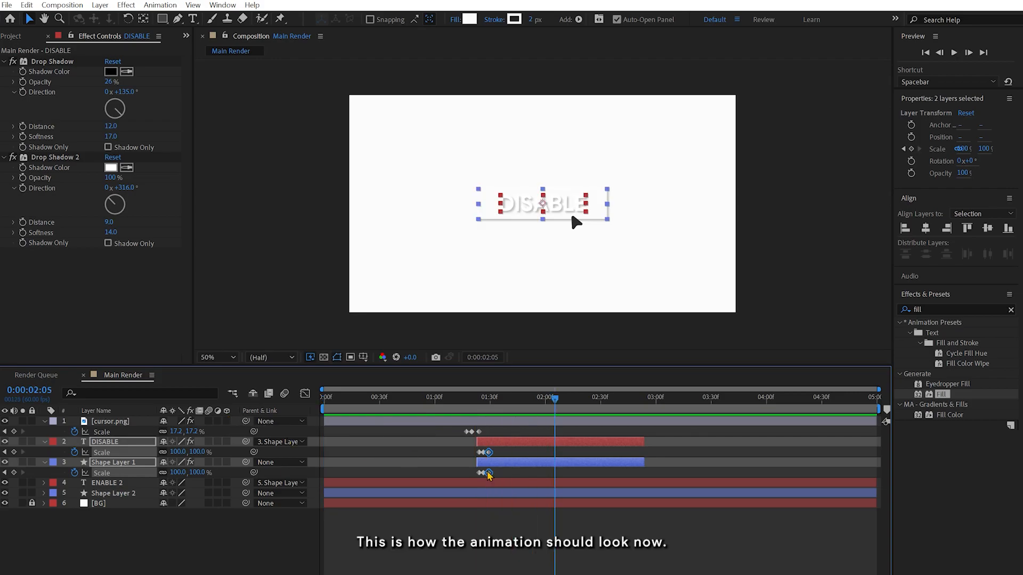
# Shift the DISABLE and Shape Layer 1 layers earlier to start at 0:00:01:20, and preview the button switch.
pyautogui.moveTo(554, 400); pyautogui.dragTo(472, 409)
pyautogui.moveTo(506, 441); pyautogui.dragTo(499, 443)
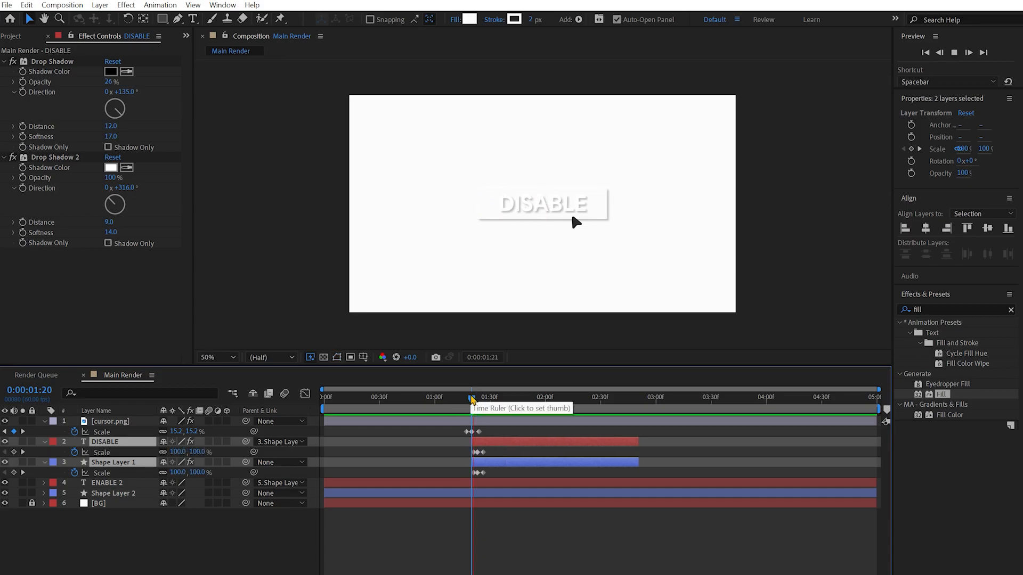
pyautogui.moveTo(472, 401); pyautogui.dragTo(444, 405)
pyautogui.press('space')
pyautogui.press('space')
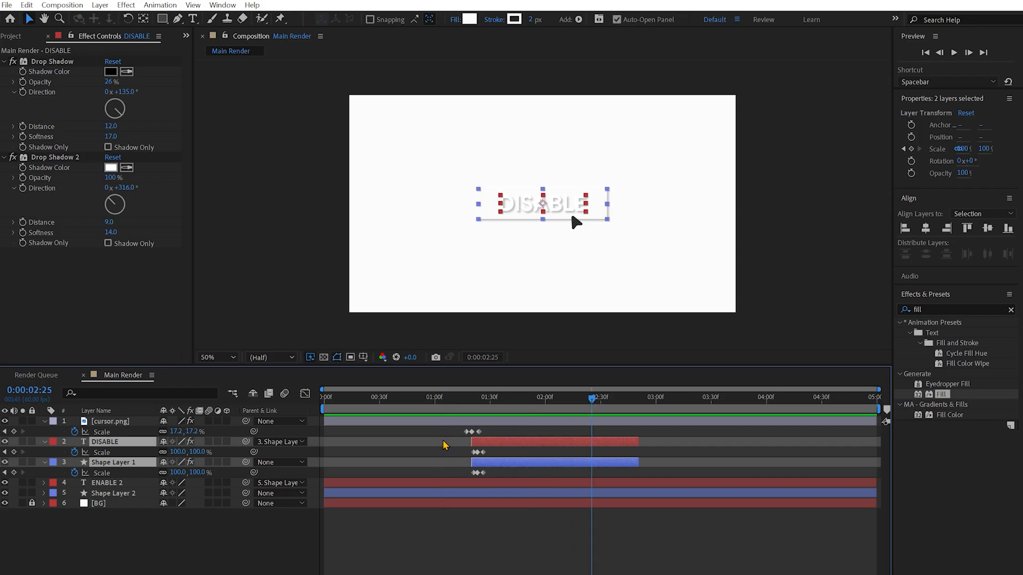
pyautogui.moveTo(589, 394); pyautogui.dragTo(418, 460)
pyautogui.press('space')
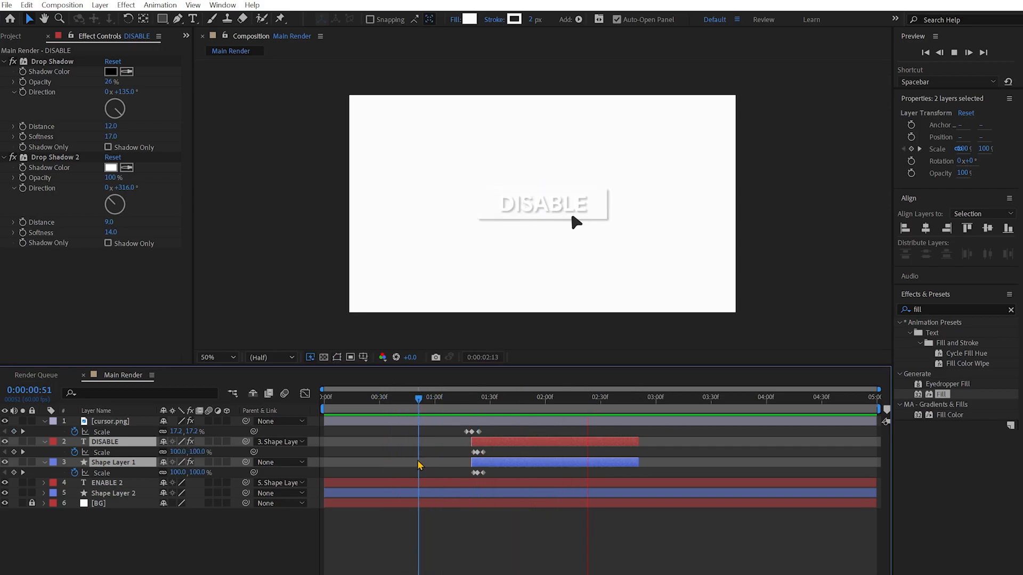
pyautogui.press('space')
# Copy the Scale keyframes of DISABLE and Shape Layer 1 to the end of both layers, at 0:00:02:51.
pyautogui.moveTo(626, 400); pyautogui.dragTo(638, 401)
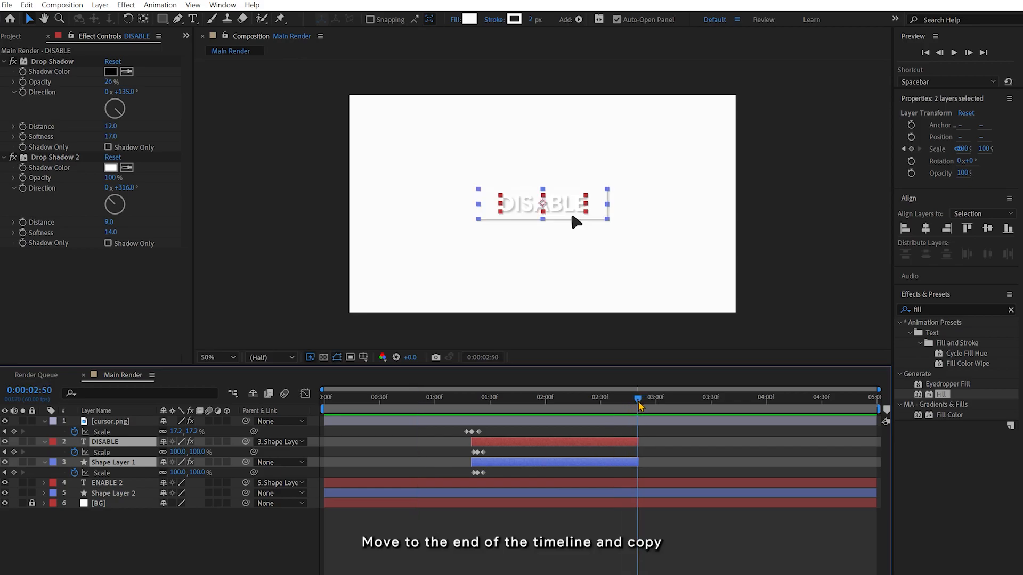
pyautogui.moveTo(484, 433); pyautogui.dragTo(465, 483)
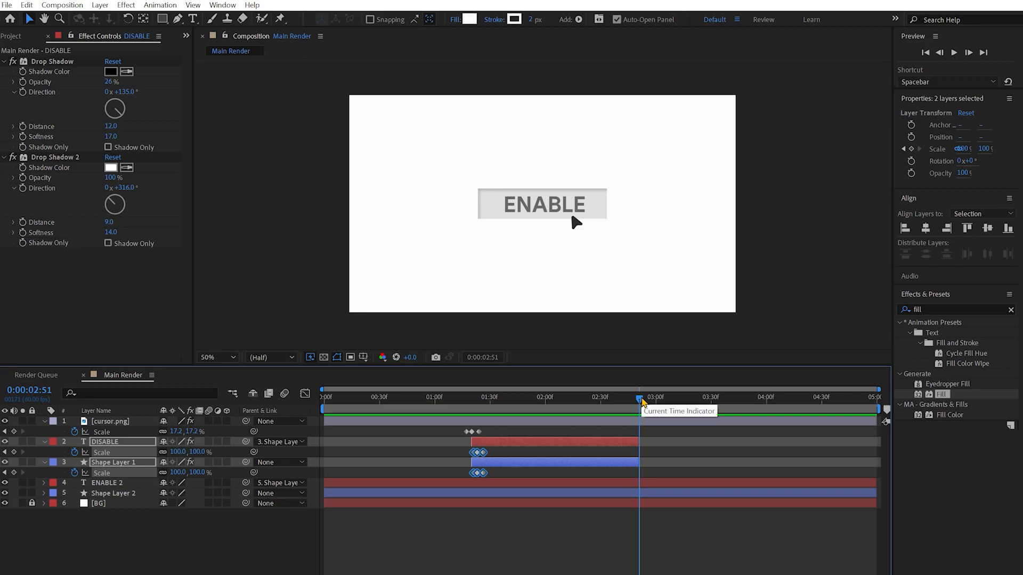
pyautogui.hotkey('ctrl', 'v')
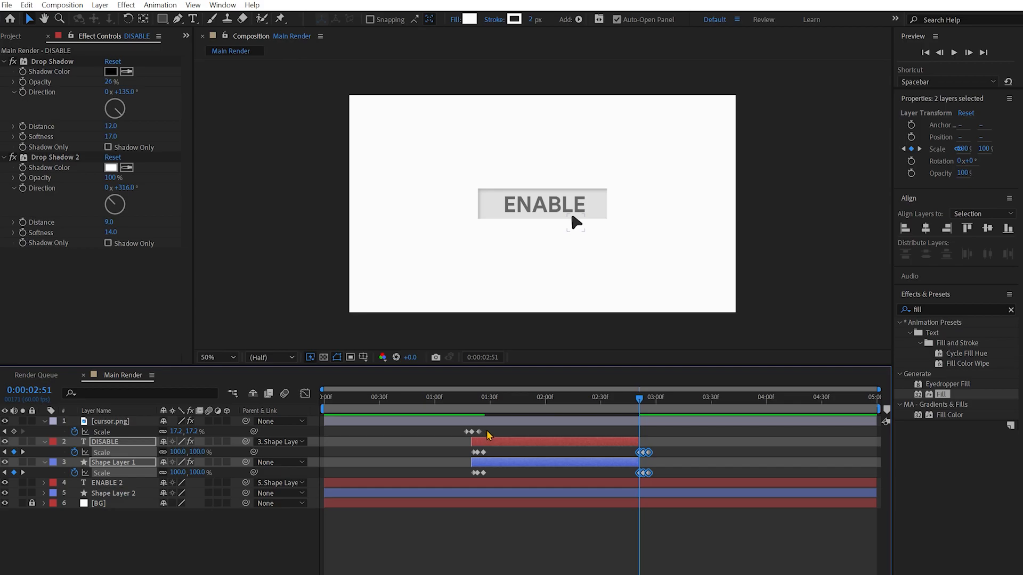
# Copy the cursor layer's three Scale keyframes to 0:00:02:48 and preview the whole animation from the start.
pyautogui.moveTo(488, 434); pyautogui.dragTo(467, 441)
pyautogui.click(633, 405)
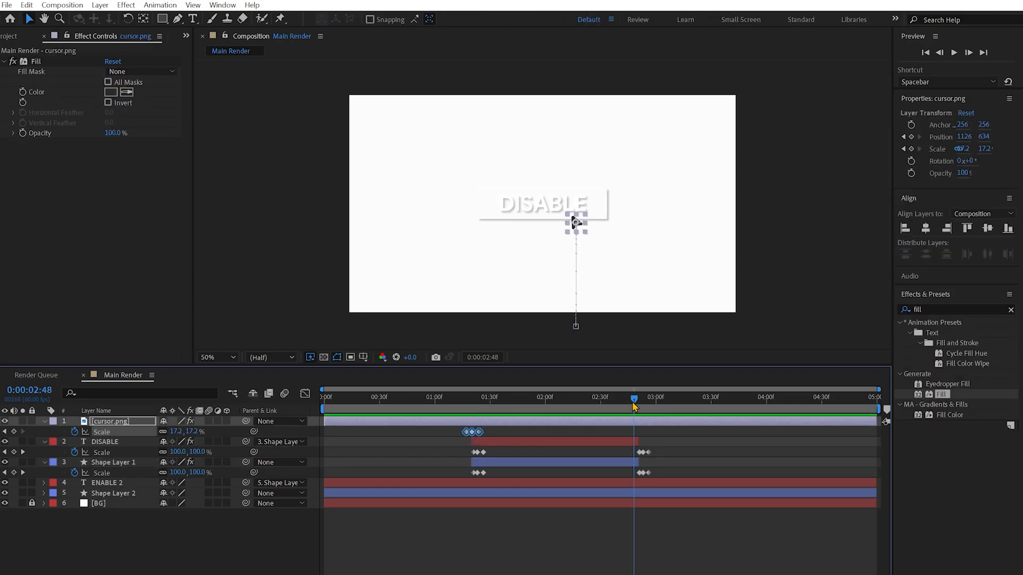
pyautogui.hotkey('ctrl', 'c')
pyautogui.hotkey('ctrl', 'v')
pyautogui.press('space')
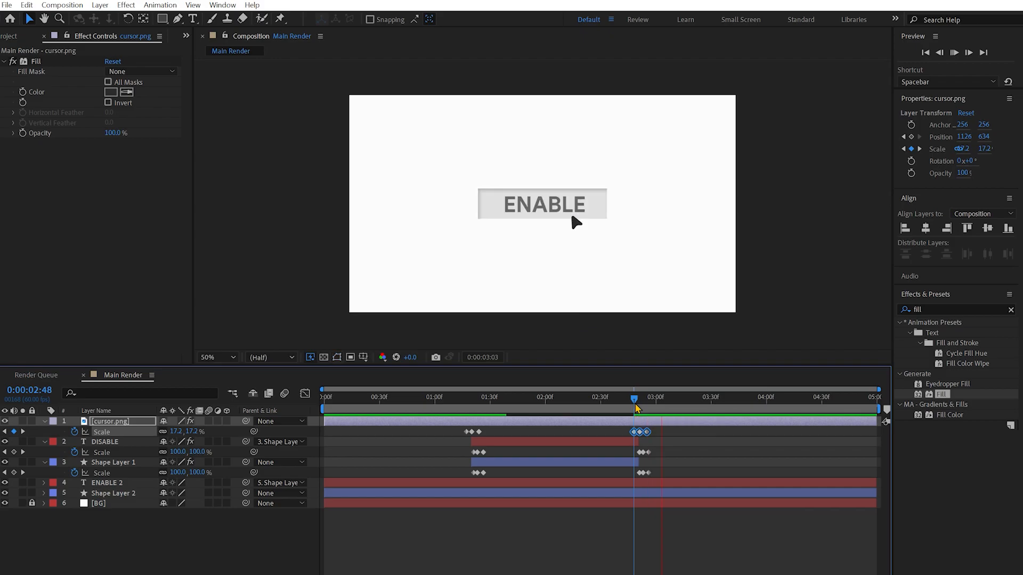
pyautogui.press('space')
pyautogui.moveTo(734, 404); pyautogui.dragTo(208, 445)
pyautogui.press('space')
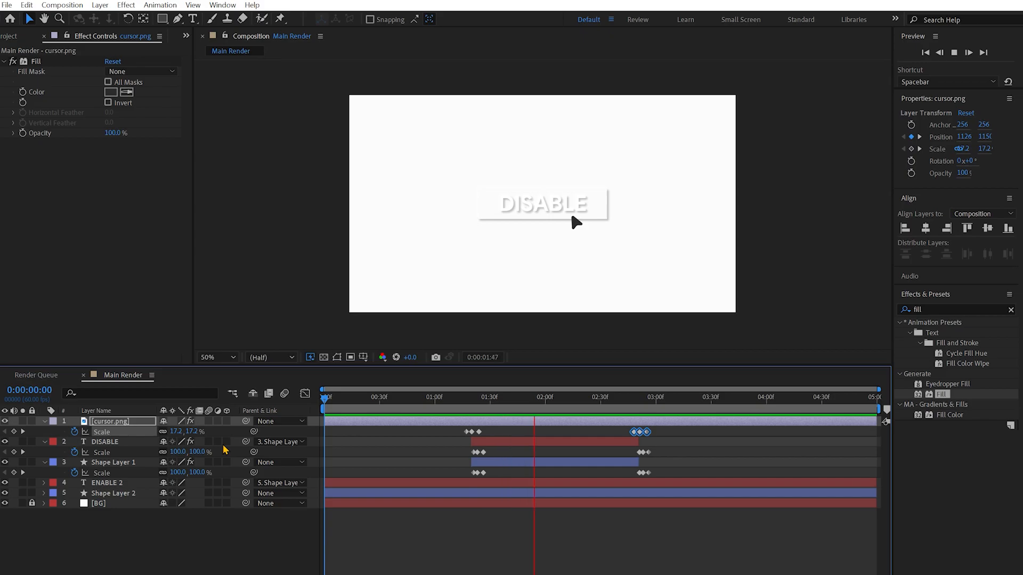
pyautogui.press('space')
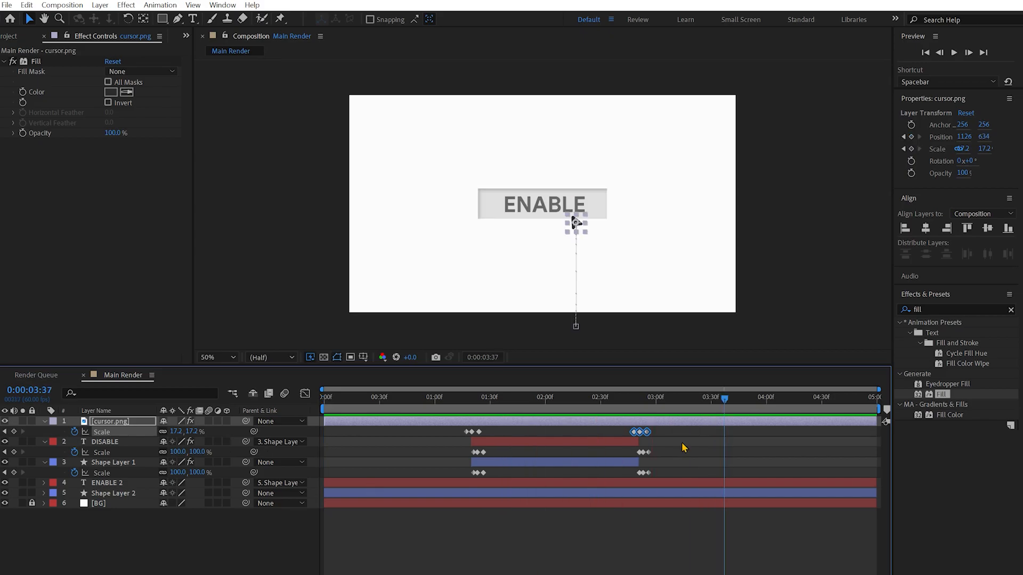
# Shift the second Scale keyframe groups earlier, the cursor's to about 0:00:02:41 and the button layers' to about 0:00:02:44, and preview the timing.
pyautogui.moveTo(727, 399); pyautogui.dragTo(635, 445)
pyautogui.moveTo(632, 398); pyautogui.dragTo(617, 401)
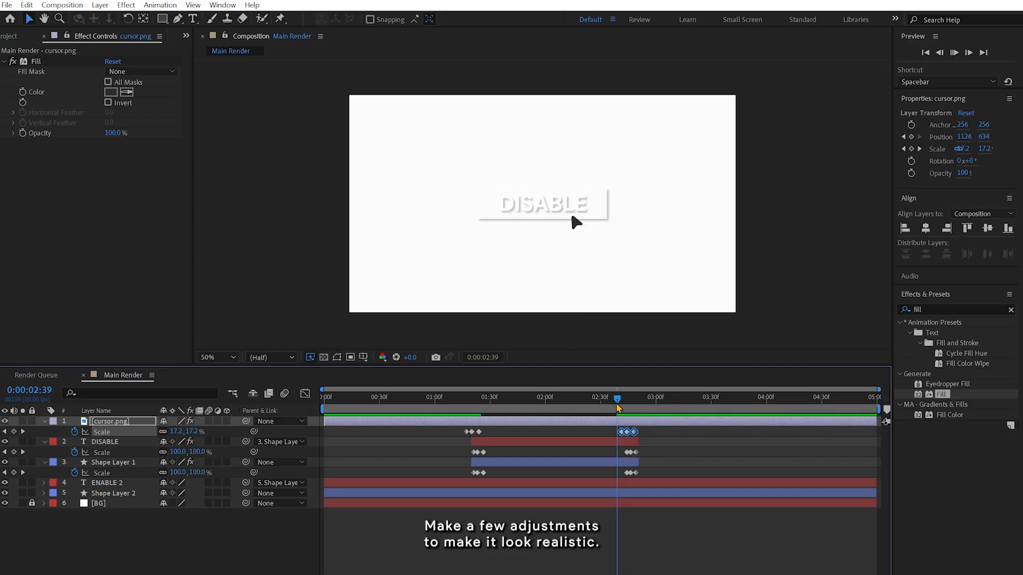
pyautogui.moveTo(747, 402); pyautogui.dragTo(685, 405)
pyautogui.moveTo(619, 439)
pyautogui.mouseDown()
pyautogui.moveTo(286, 500)
pyautogui.moveTo(446, 460)
pyautogui.moveTo(626, 434)
pyautogui.mouseUp()
pyautogui.press('space')
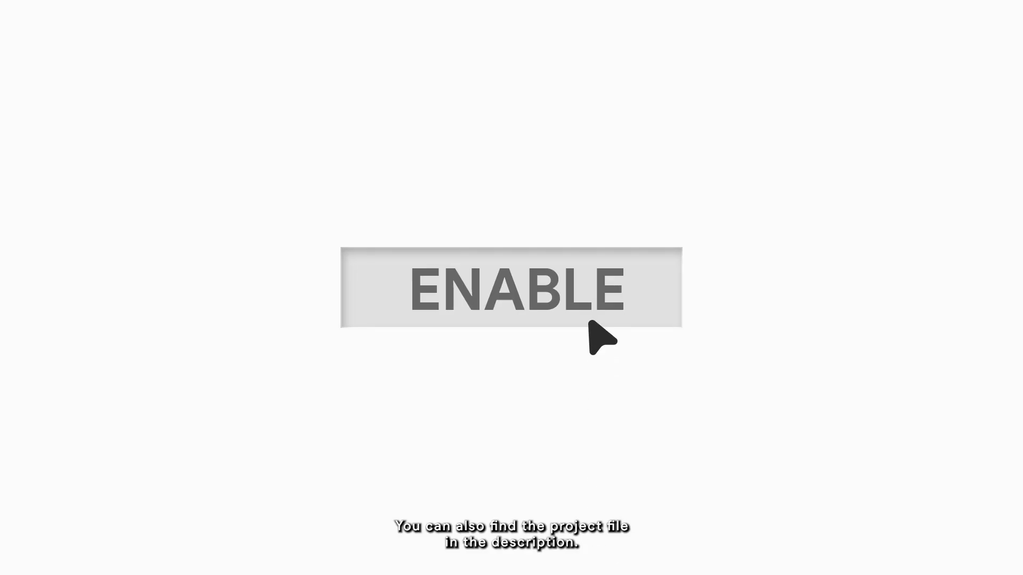